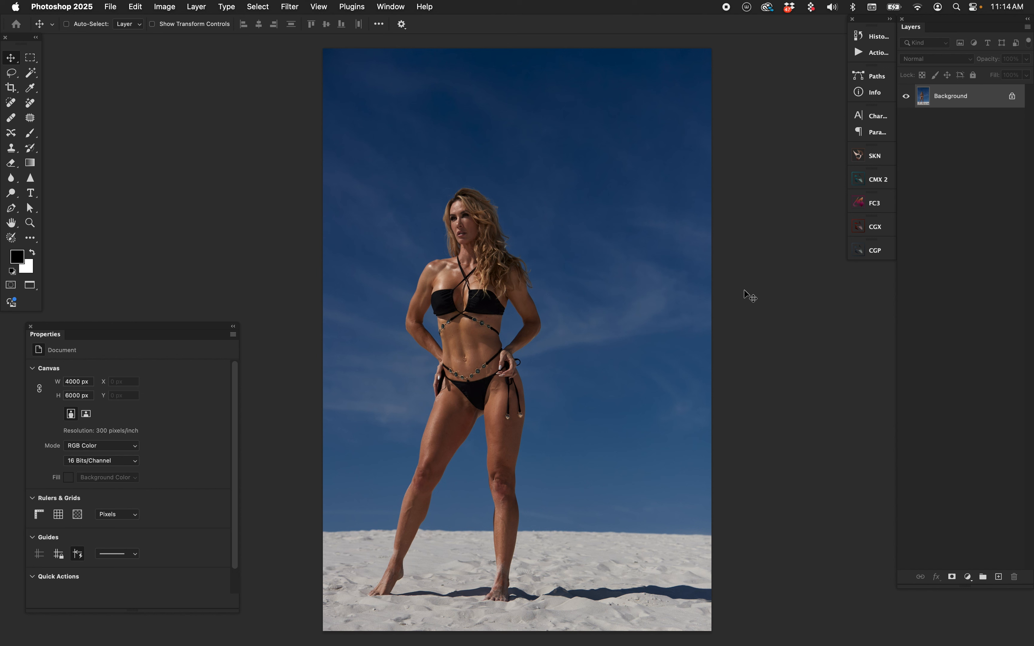
Open the SKN plugin and review the fuzziness options in its skin selection preferences.
{"action": "left_click", "coordinate": [873, 156]}
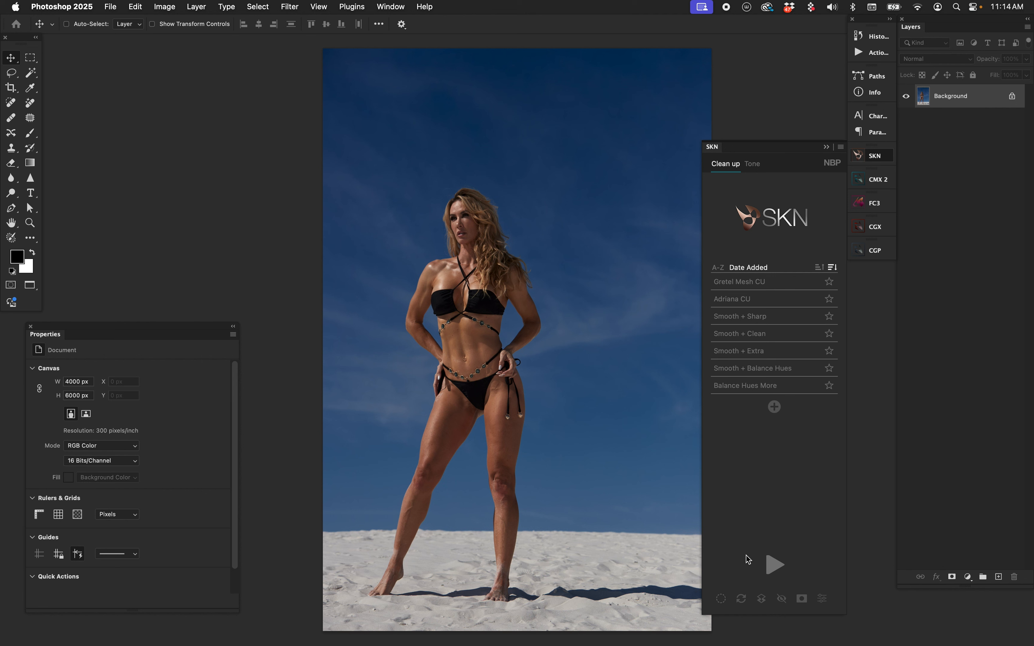
{"action": "left_click", "coordinate": [722, 599]}
{"action": "left_click", "coordinate": [765, 223]}
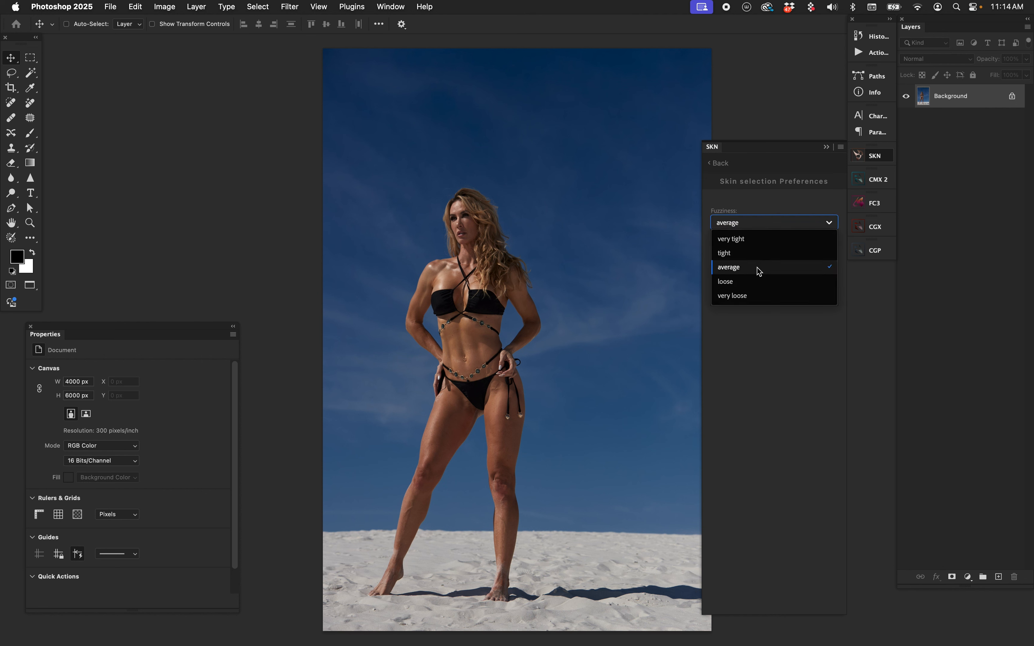
{"action": "left_click", "coordinate": [759, 325]}
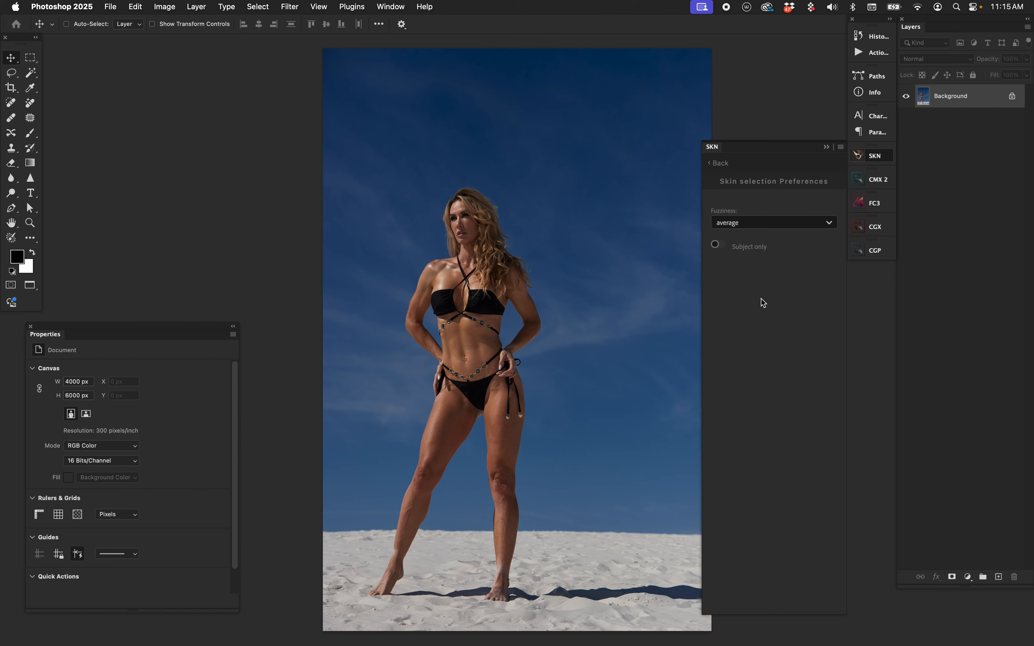
{"action": "left_click", "coordinate": [722, 164]}
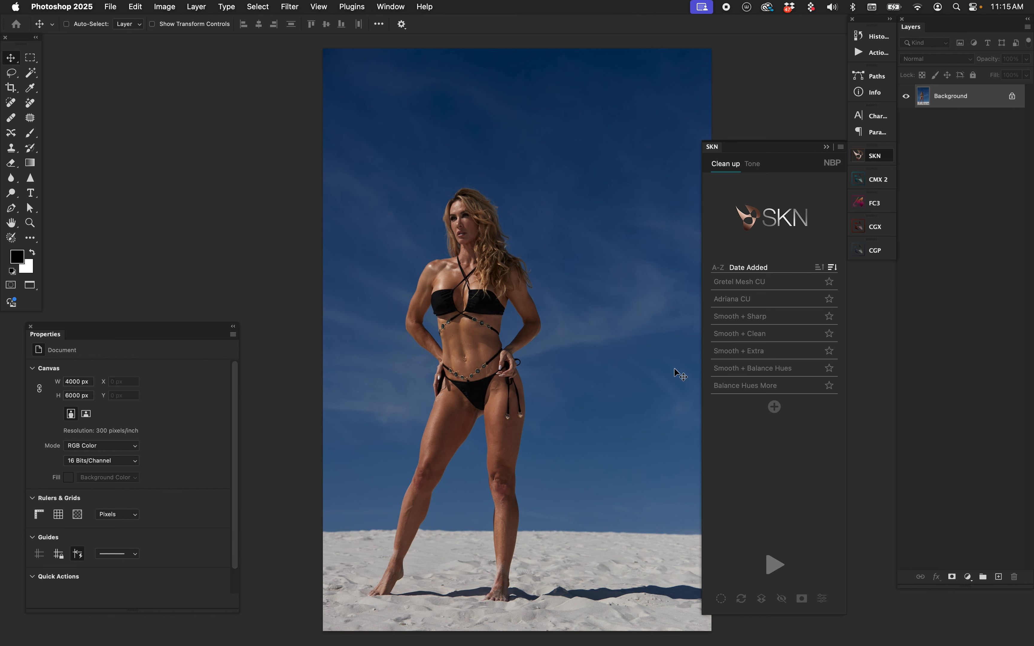
{"action": "left_click", "coordinate": [261, 6]}
{"action": "left_click", "coordinate": [286, 145]}
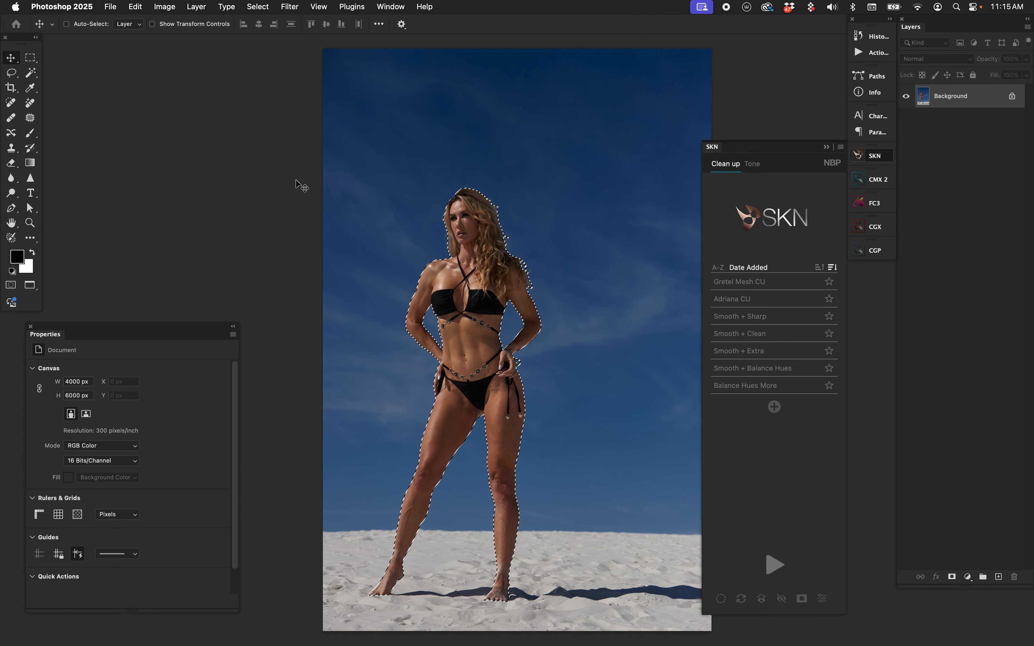
{"action": "left_click", "coordinate": [259, 6]}
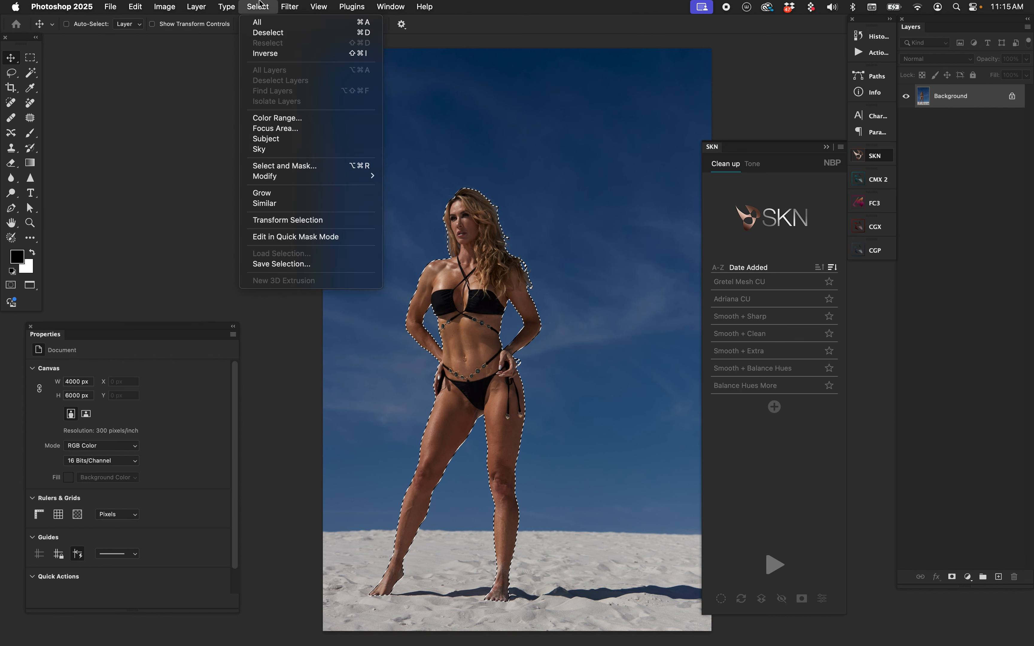
{"action": "left_click", "coordinate": [290, 122]}
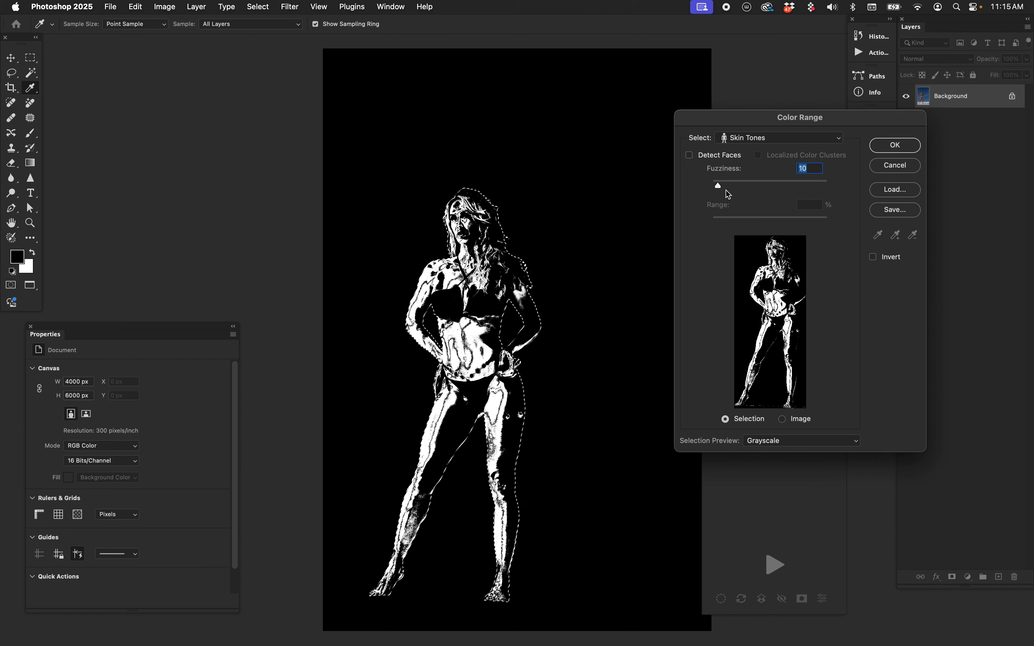
{"action": "left_click_drag", "start_coordinate": [722, 184], "coordinate": [761, 186]}
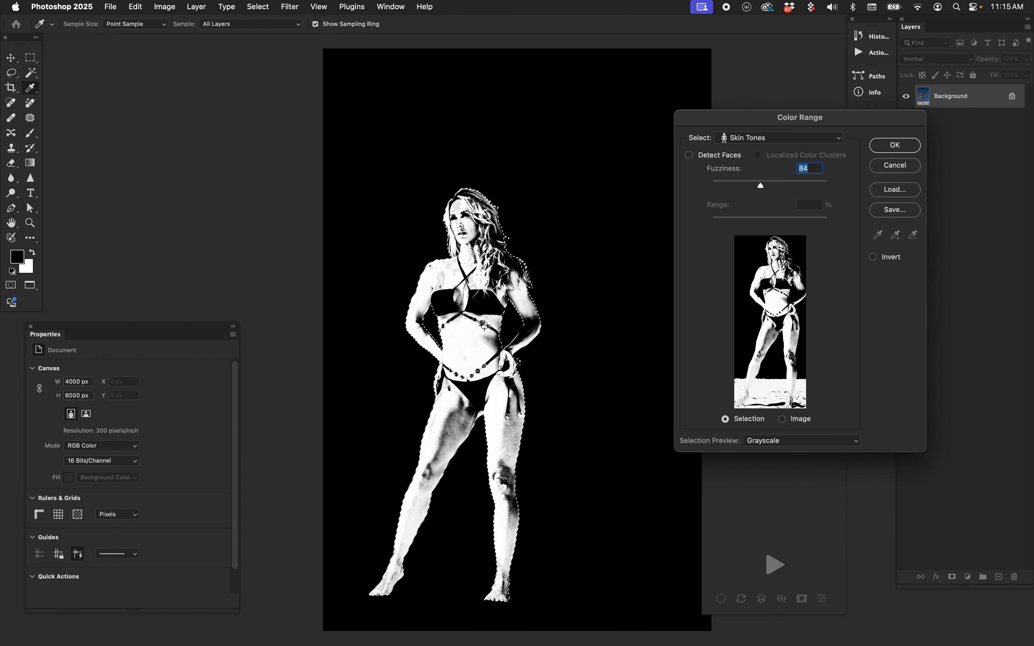
{"action": "left_click_drag", "start_coordinate": [761, 185], "coordinate": [770, 184]}
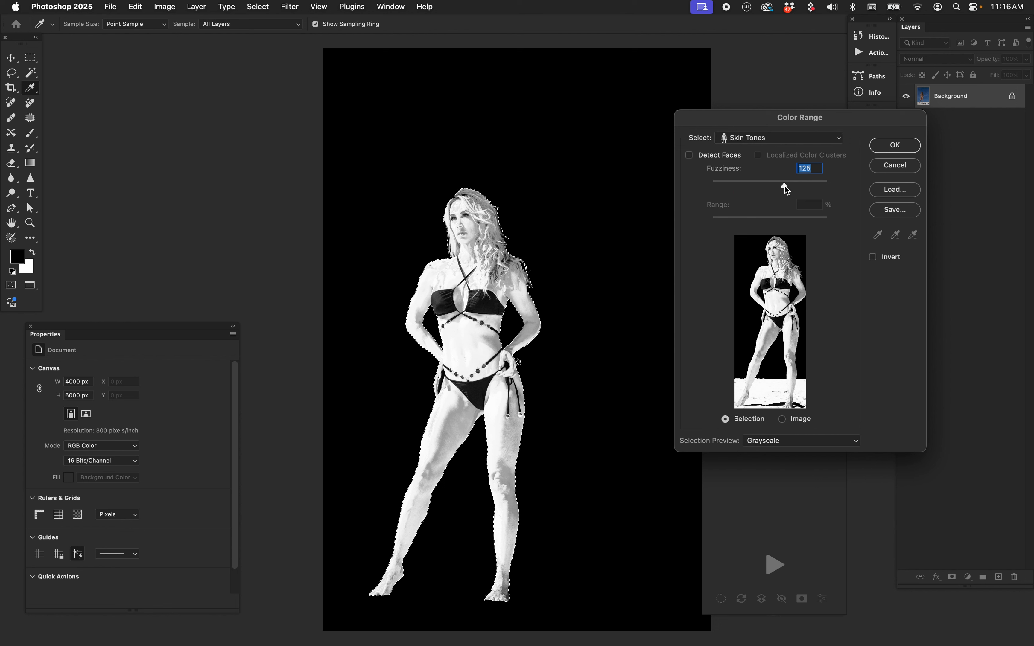
{"action": "left_click_drag", "start_coordinate": [785, 187], "coordinate": [795, 186]}
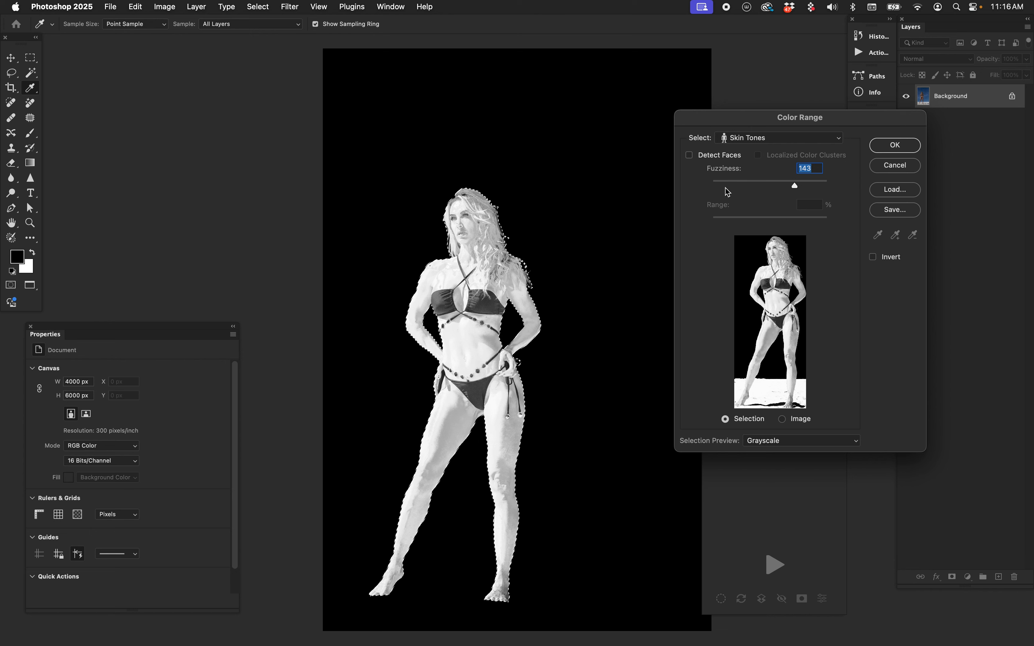
{"action": "left_click", "coordinate": [689, 156]}
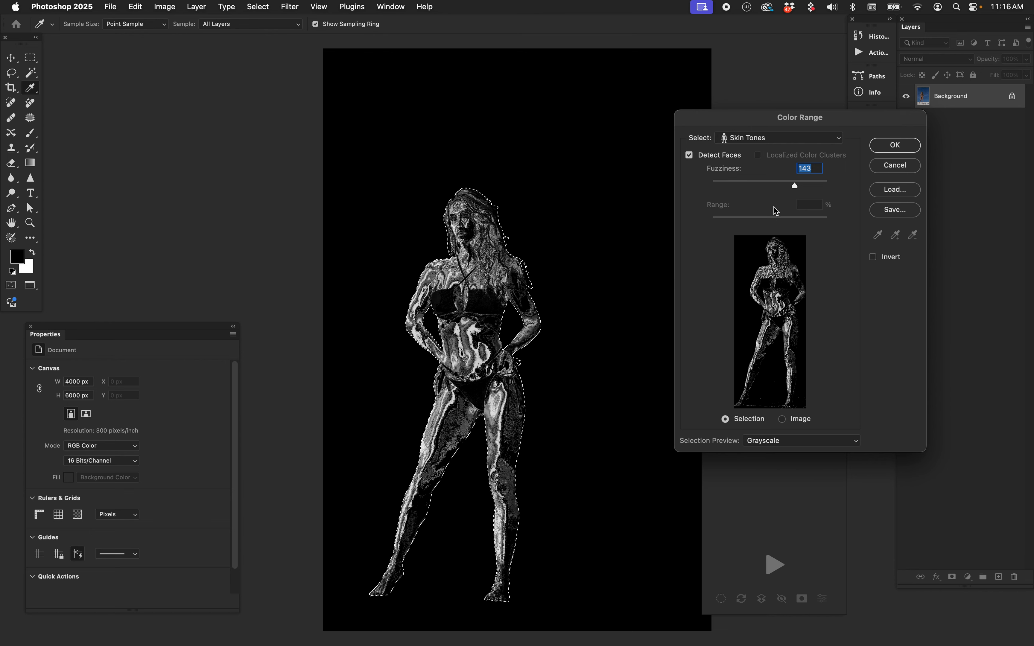
{"action": "left_click", "coordinate": [689, 156]}
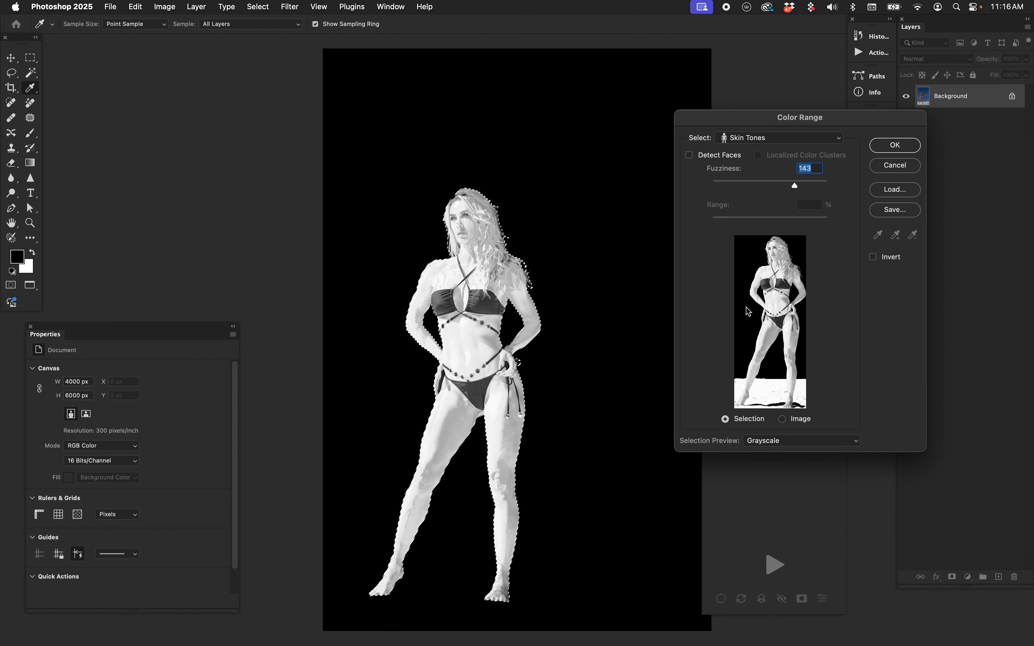
{"action": "left_click", "coordinate": [887, 167]}
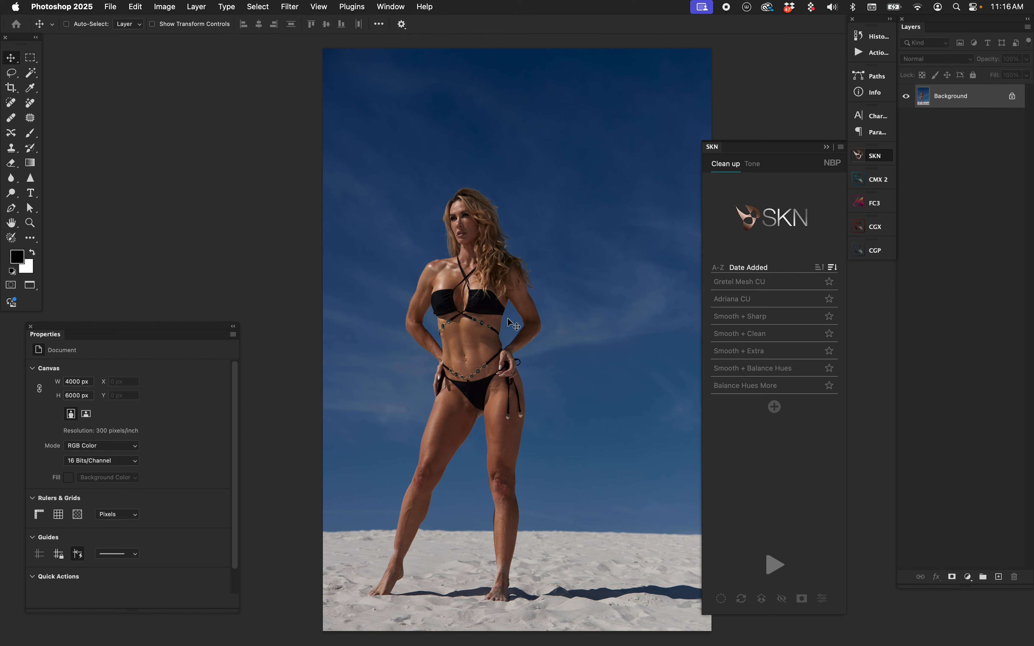
Select the subject and narrow that selection to skin tones using Color Range with a fuzziness of 161.
{"action": "left_click", "coordinate": [253, 7]}
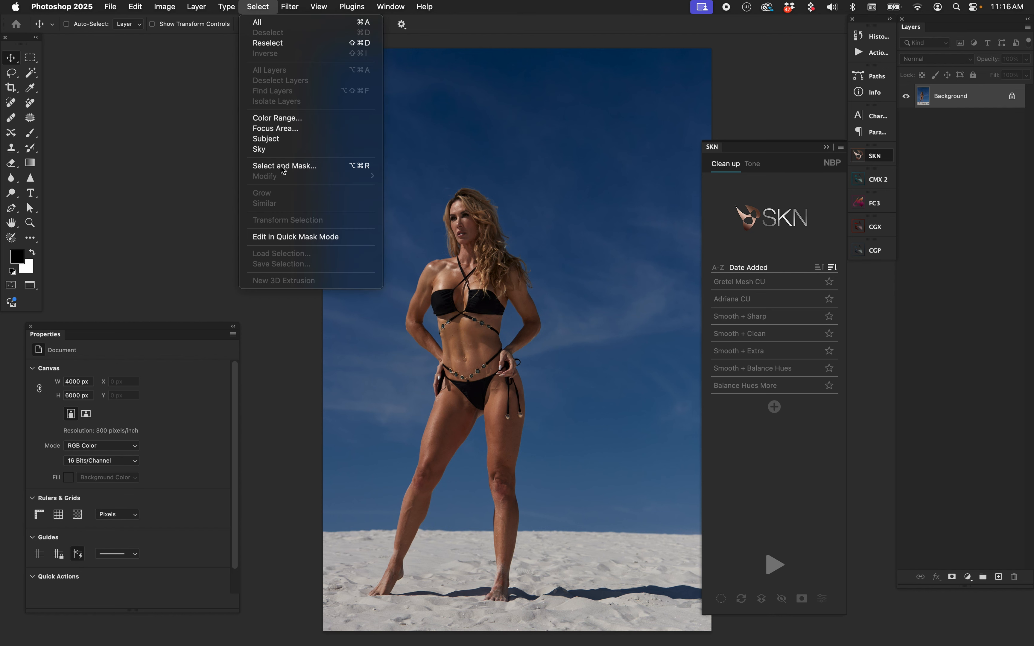
{"action": "left_click", "coordinate": [283, 140]}
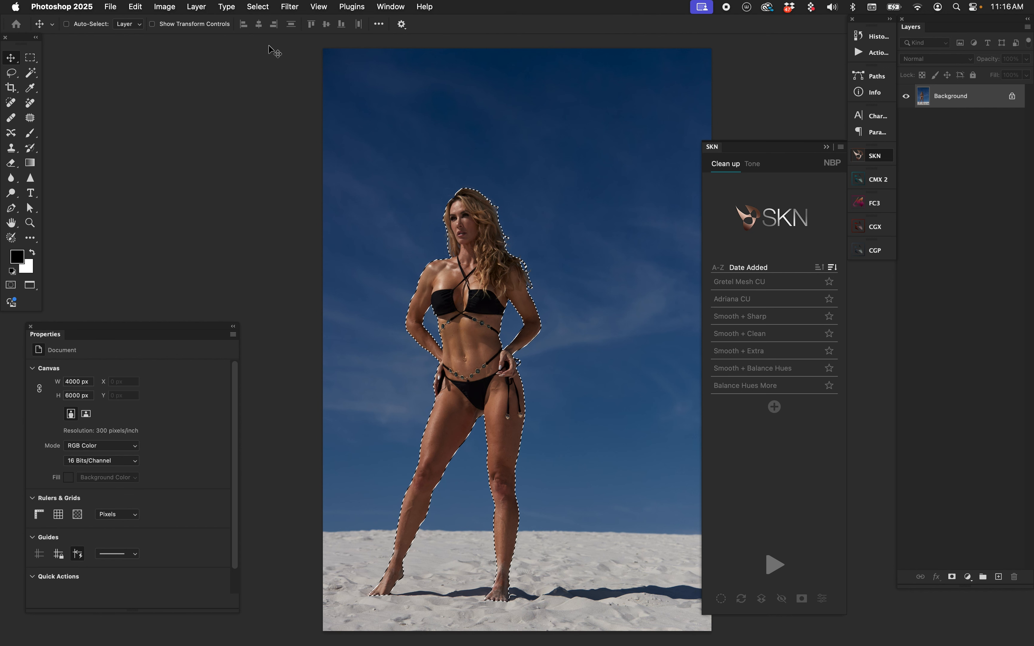
{"action": "left_click", "coordinate": [265, 7]}
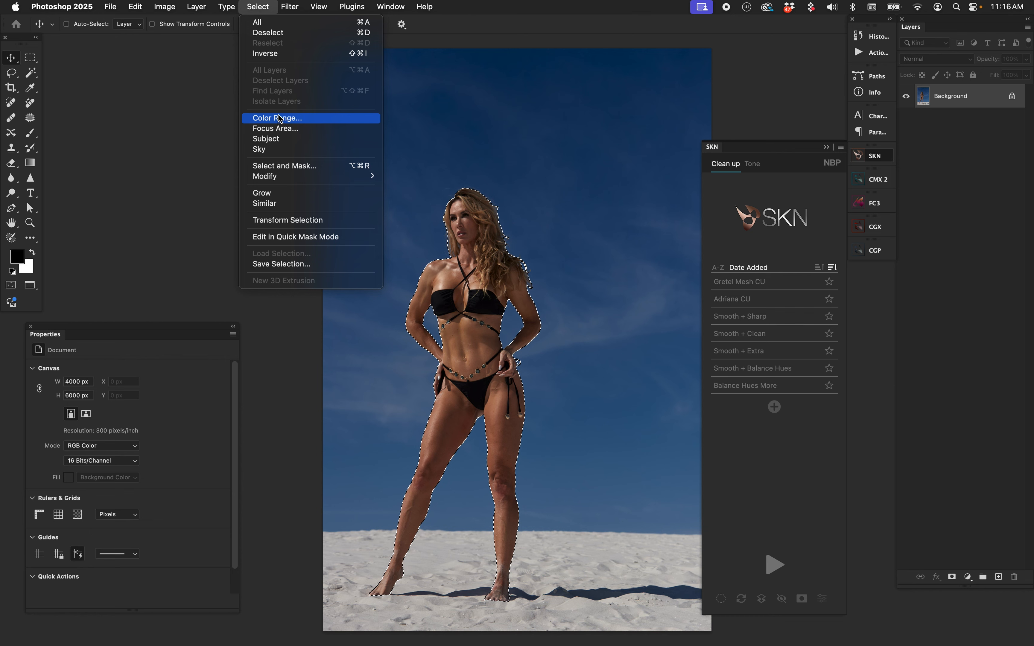
{"action": "left_click", "coordinate": [282, 111]}
{"action": "left_click", "coordinate": [259, 7]}
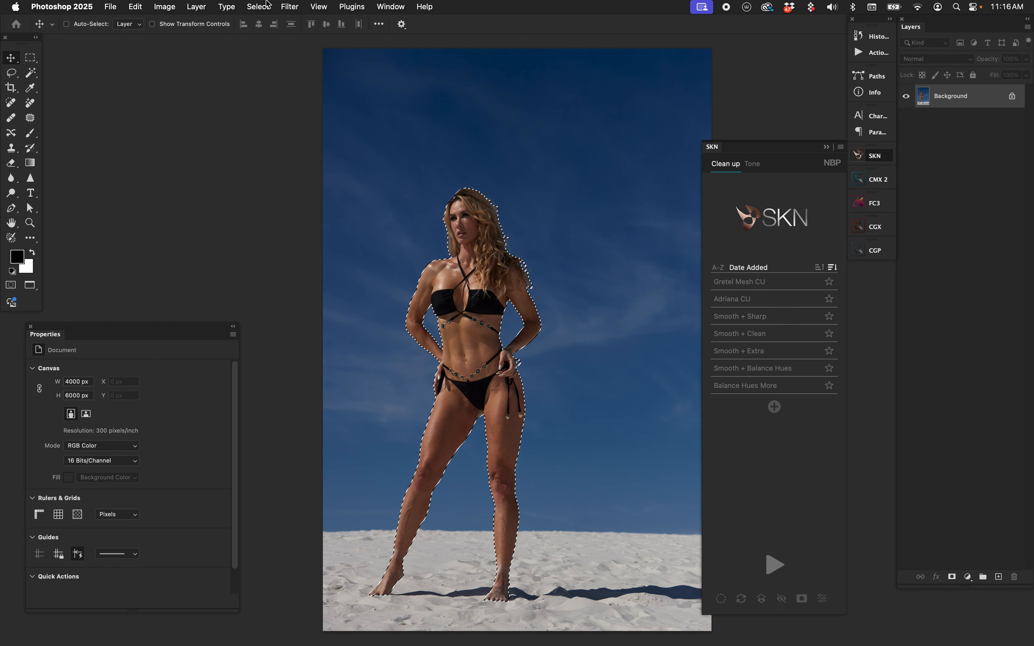
{"action": "left_click", "coordinate": [279, 118]}
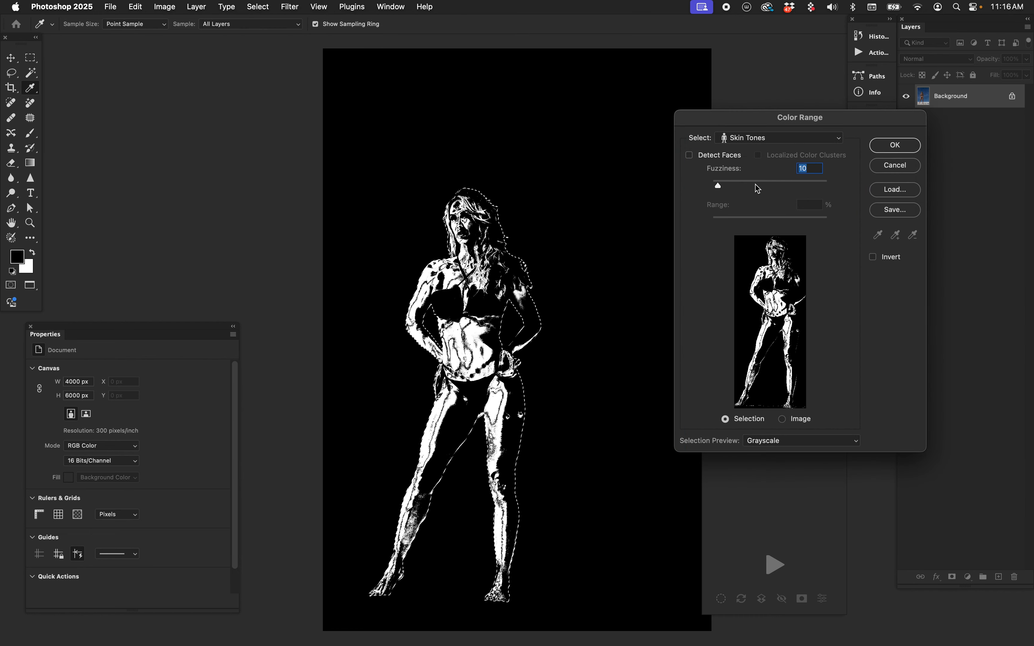
{"action": "left_click", "coordinate": [772, 183]}
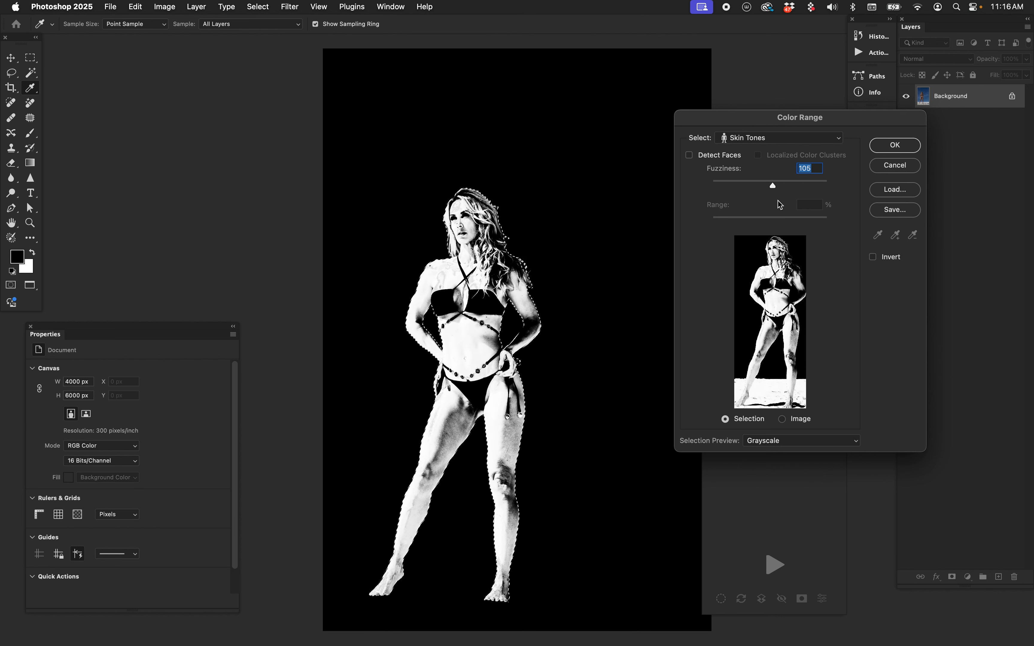
{"action": "left_click_drag", "start_coordinate": [795, 186], "coordinate": [784, 186]}
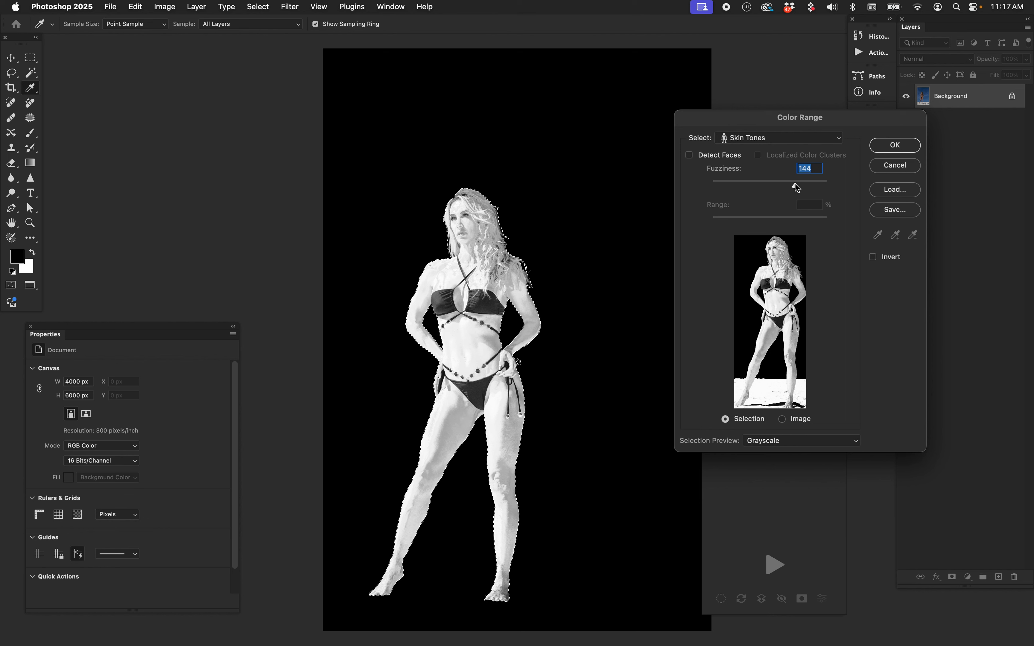
{"action": "left_click_drag", "start_coordinate": [796, 187], "coordinate": [806, 184]}
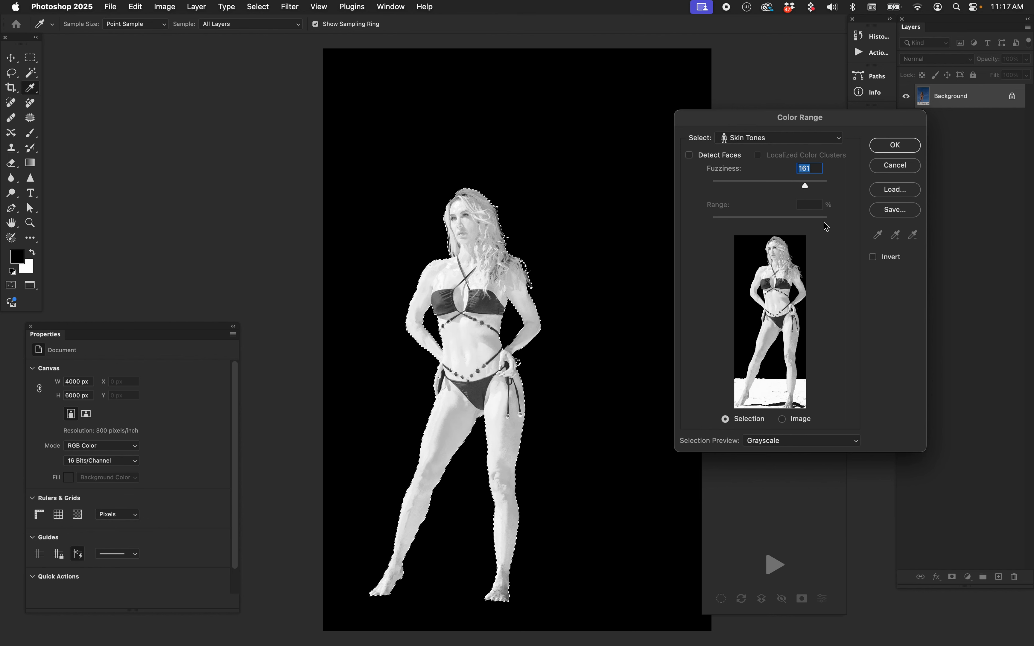
{"action": "left_click", "coordinate": [888, 147]}
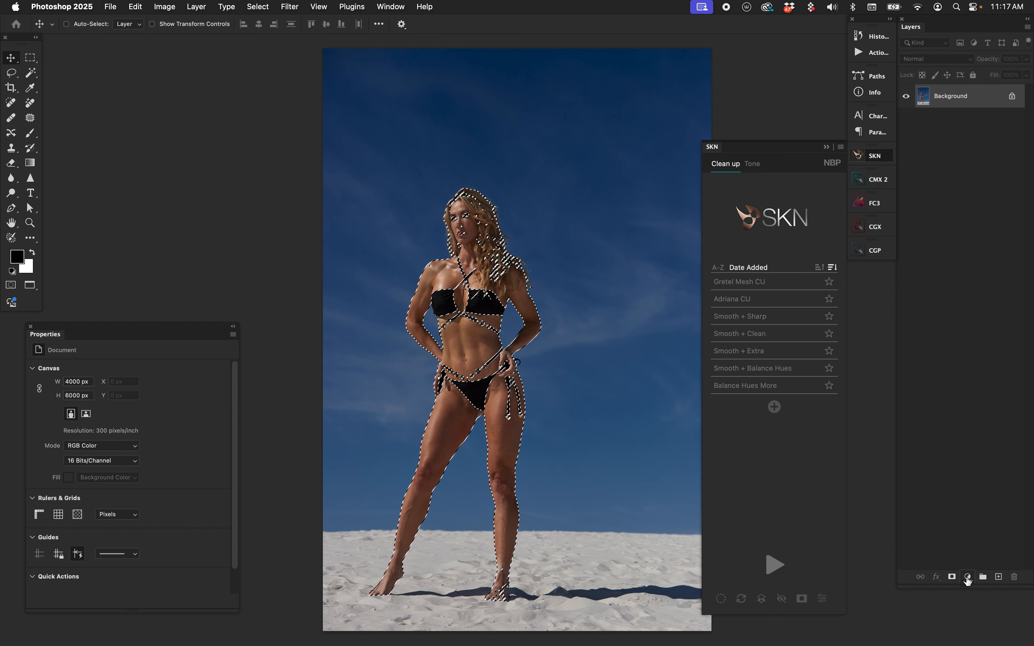
Add a Curves adjustment layer masked by the skin selection and inspect its mask on its own.
{"action": "left_click", "coordinate": [968, 578]}
{"action": "left_click", "coordinate": [979, 476]}
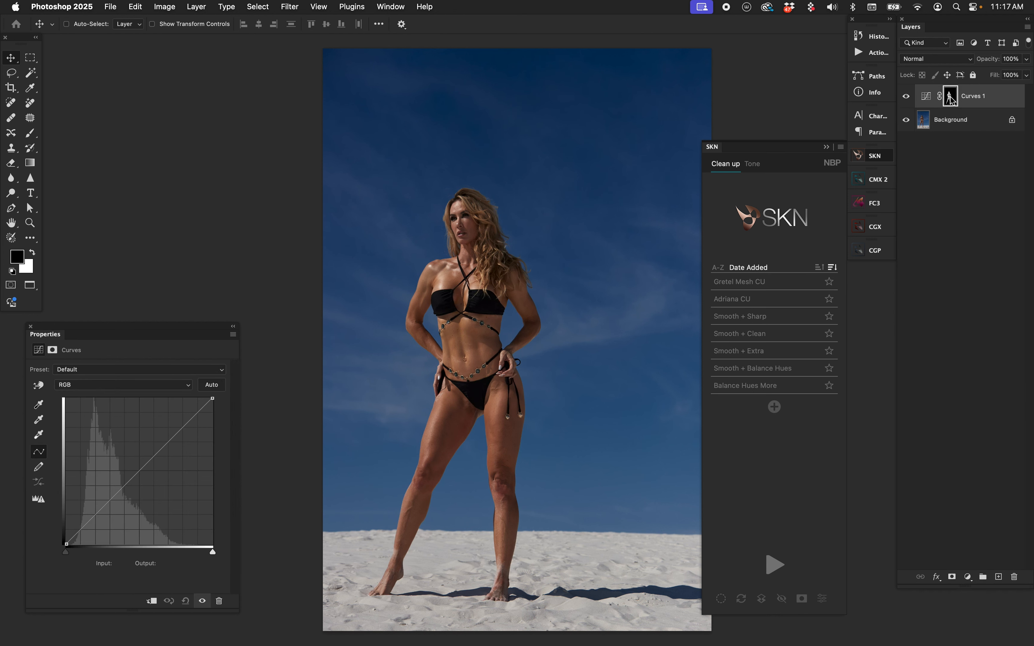
{"action": "left_click", "coordinate": [951, 95], "text": "alt"}
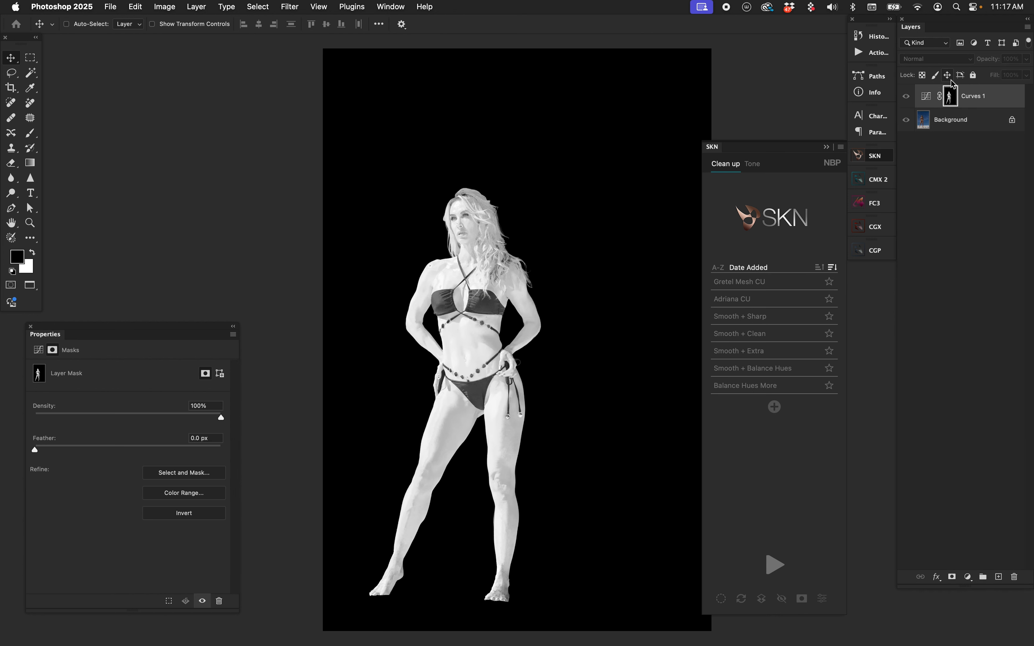
{"action": "left_click", "coordinate": [951, 95], "text": "alt"}
Hide the first Curves layer and add a second one above Background, masked by SKN's automatic skin selection.
{"action": "left_click", "coordinate": [907, 97]}
{"action": "left_click", "coordinate": [957, 124]}
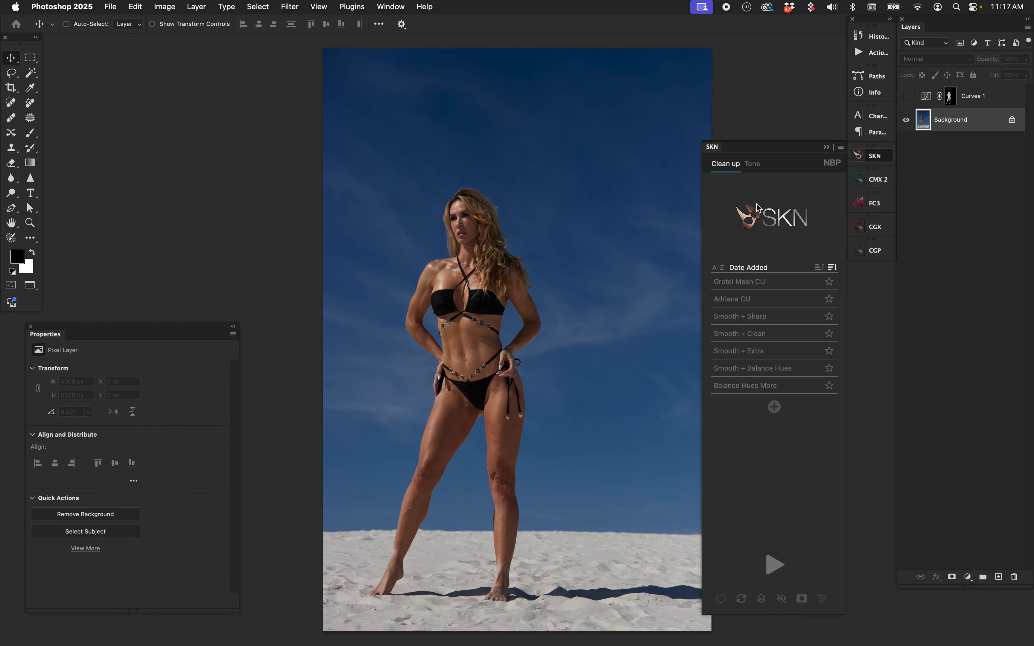
{"action": "left_click", "coordinate": [722, 600]}
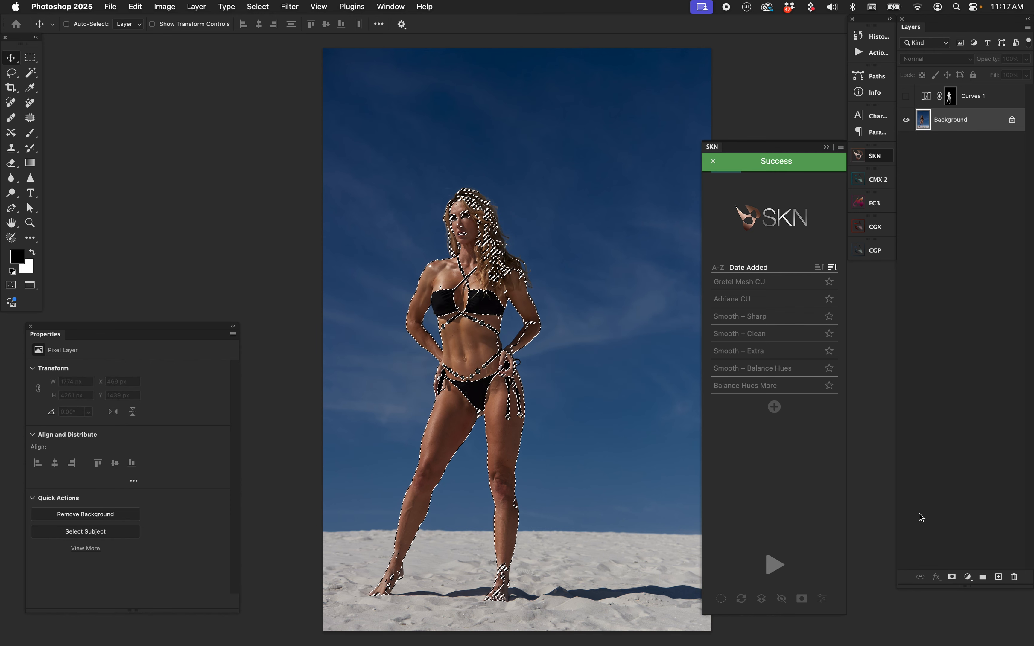
{"action": "left_click", "coordinate": [969, 578]}
{"action": "left_click", "coordinate": [988, 474]}
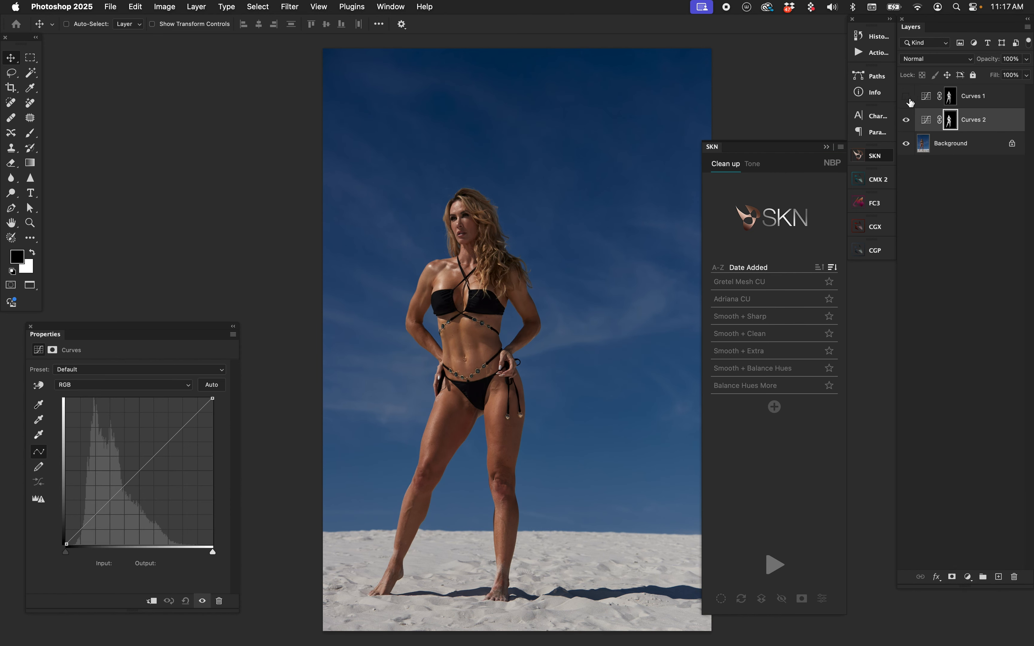
Hide the second Curves layer and compare the masks of both Curves layers one after the other.
{"action": "left_click", "coordinate": [907, 120]}
{"action": "left_click", "coordinate": [952, 99]}
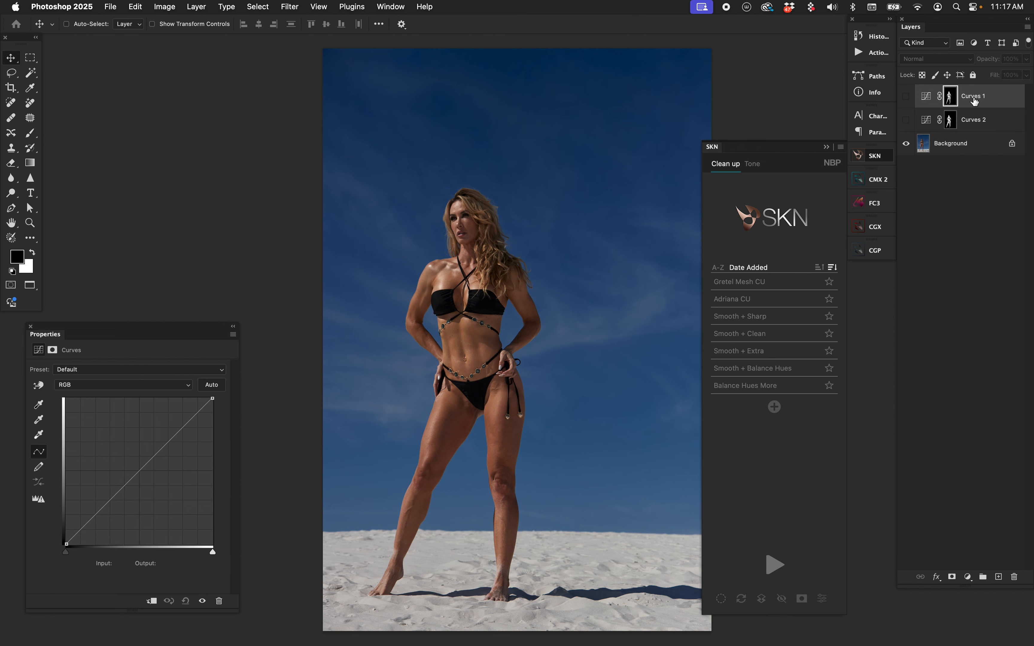
{"action": "left_click", "coordinate": [951, 101], "text": "alt"}
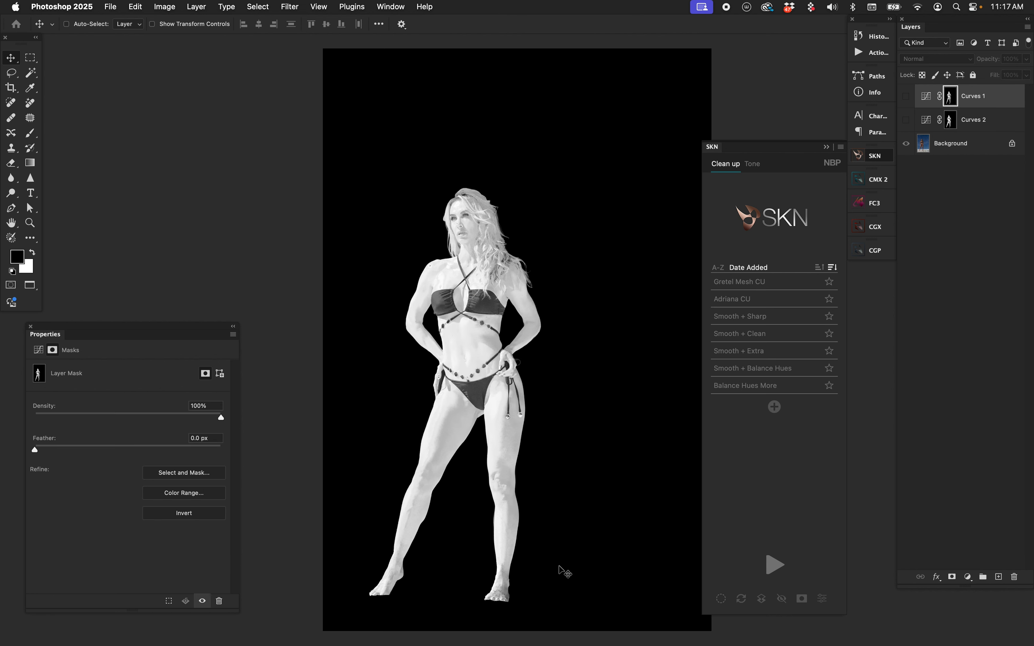
{"action": "left_click", "coordinate": [955, 120], "text": "alt"}
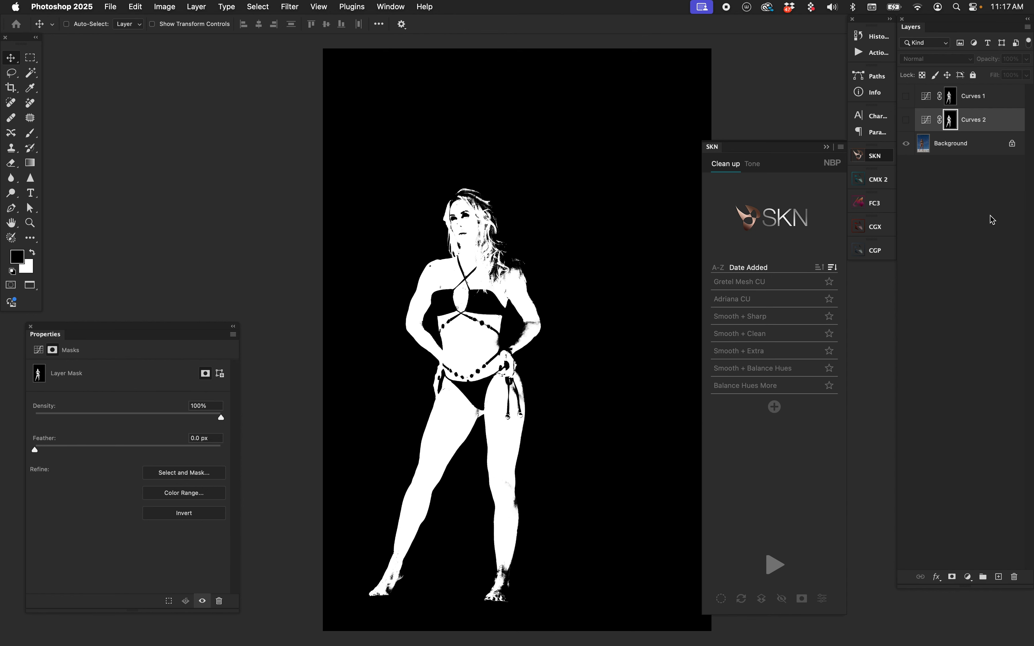
{"action": "mouse_move", "coordinate": [954, 102]}
{"action": "left_mouse_down"}
{"action": "mouse_move", "coordinate": [966, 121]}
{"action": "mouse_move", "coordinate": [959, 113]}
{"action": "left_mouse_up"}
{"action": "left_click", "coordinate": [954, 104]}
{"action": "left_click", "coordinate": [955, 107], "text": "alt"}
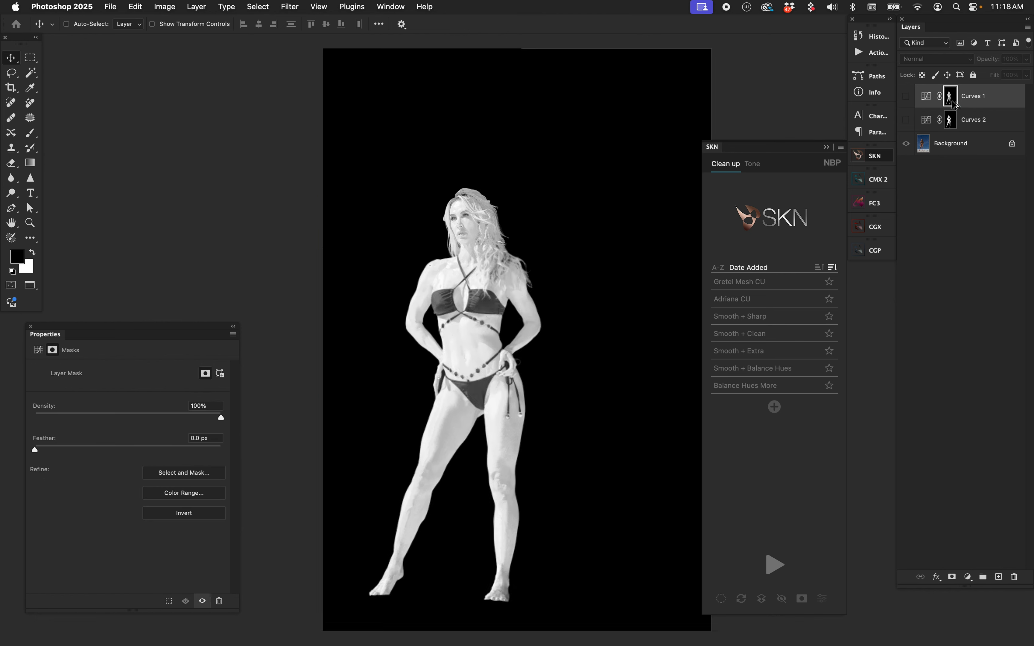
{"action": "left_click", "coordinate": [951, 121], "text": "alt"}
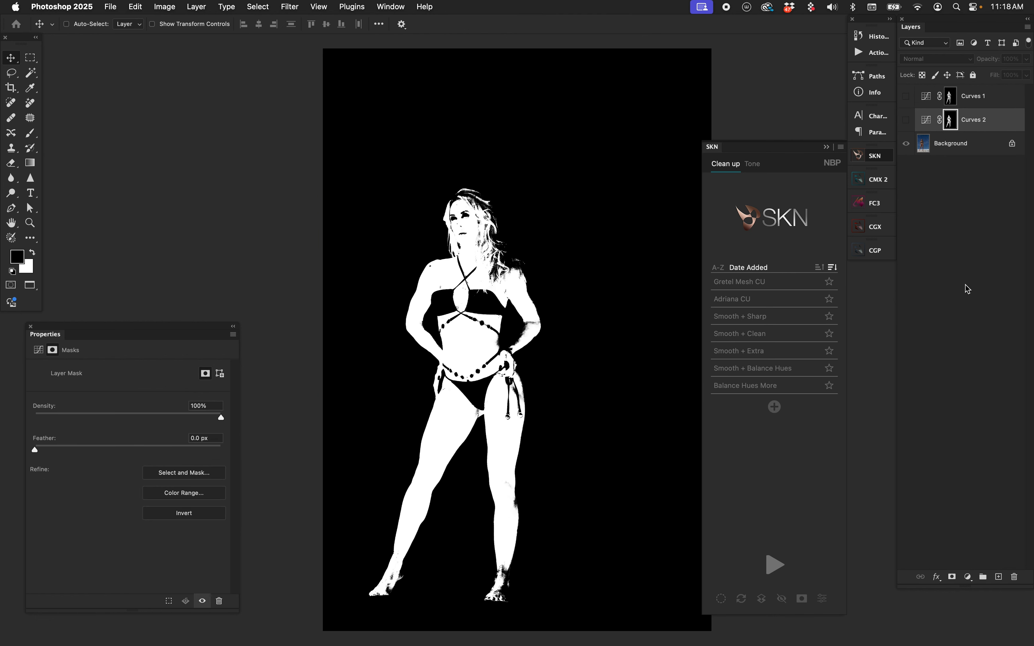
Delete both Curves adjustment layers, leaving only the Background layer.
{"action": "left_click", "coordinate": [980, 106], "text": "shift"}
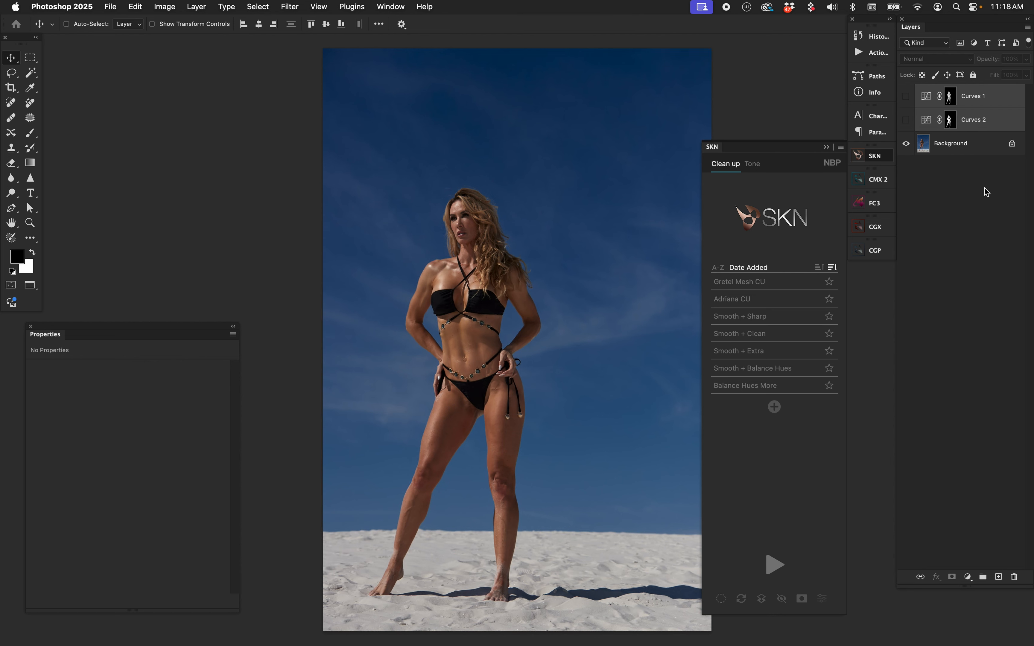
{"action": "key", "text": "Delete"}
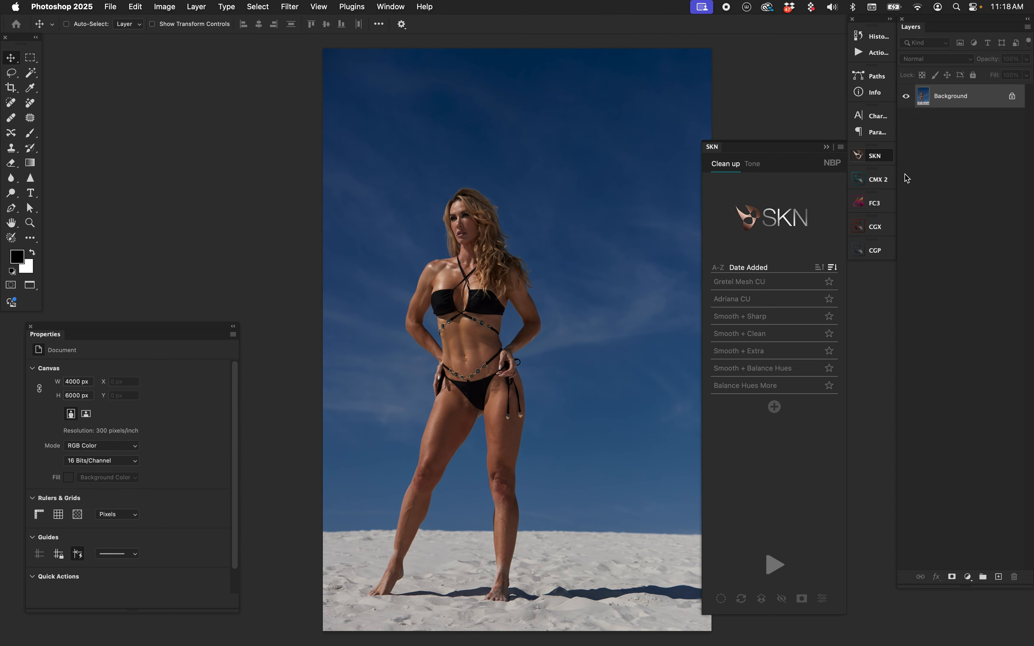
Set FC3's Median radius to 6 px, review its Median preferences and run the frequency separation on Background.
{"action": "scroll", "coordinate": [534, 295], "scroll_direction": "right", "scroll_amount": 3}
{"action": "left_click", "coordinate": [873, 213]}
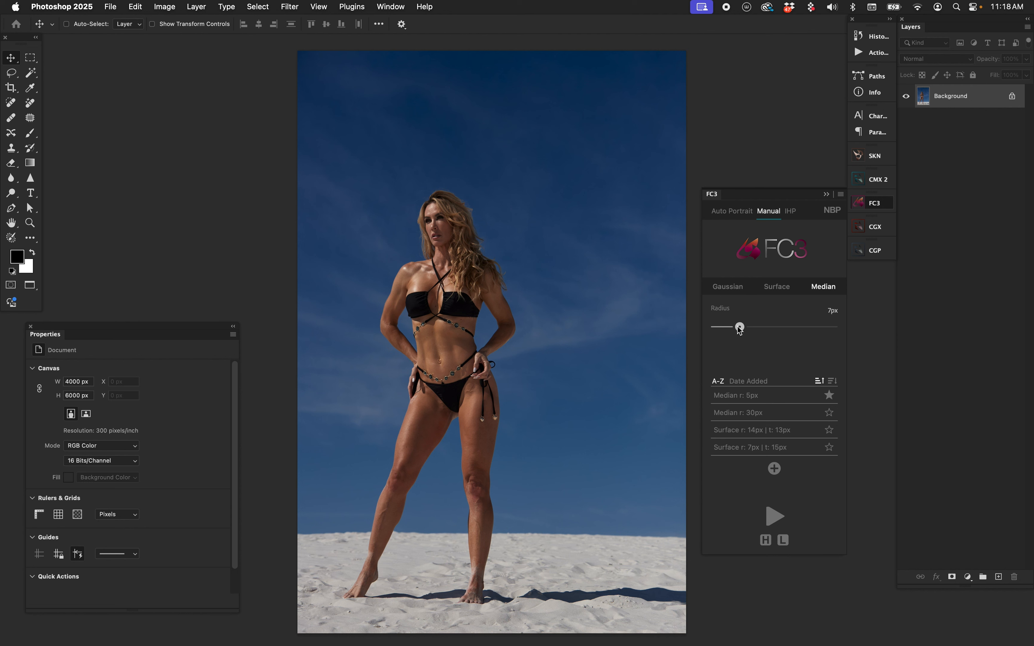
{"action": "left_click_drag", "start_coordinate": [740, 329], "coordinate": [736, 328]}
{"action": "left_click", "coordinate": [824, 286], "text": "ctrl"}
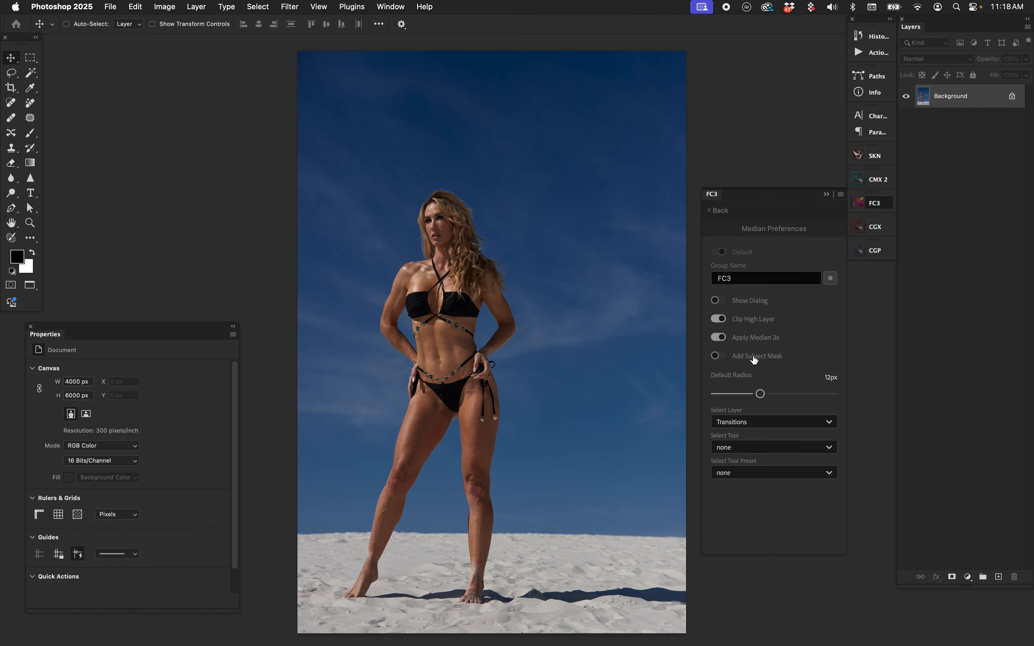
{"action": "left_click", "coordinate": [720, 212]}
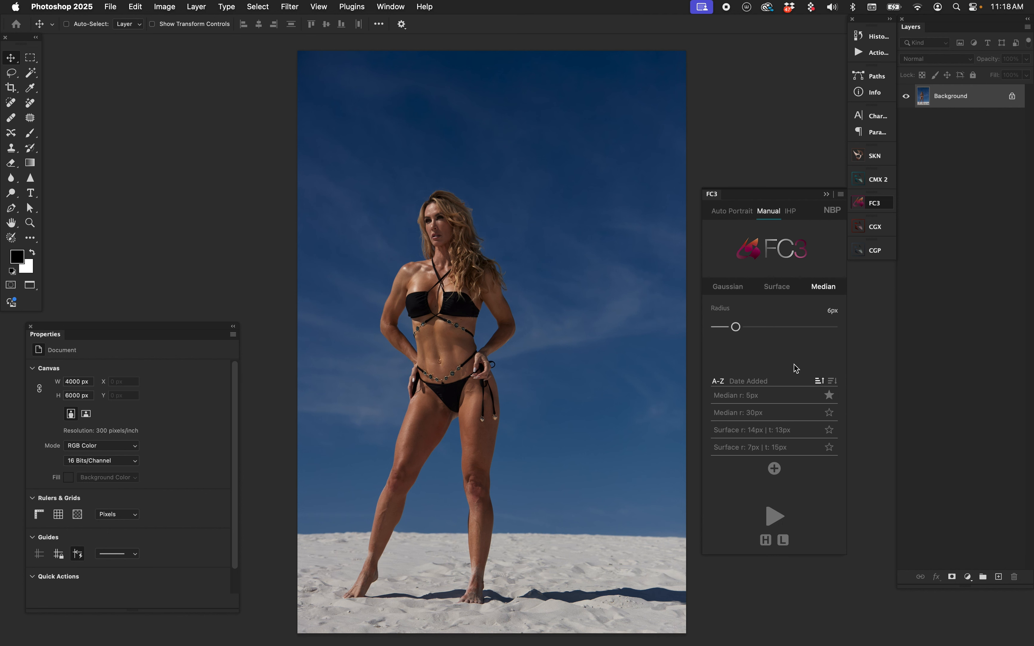
{"action": "left_click", "coordinate": [776, 521]}
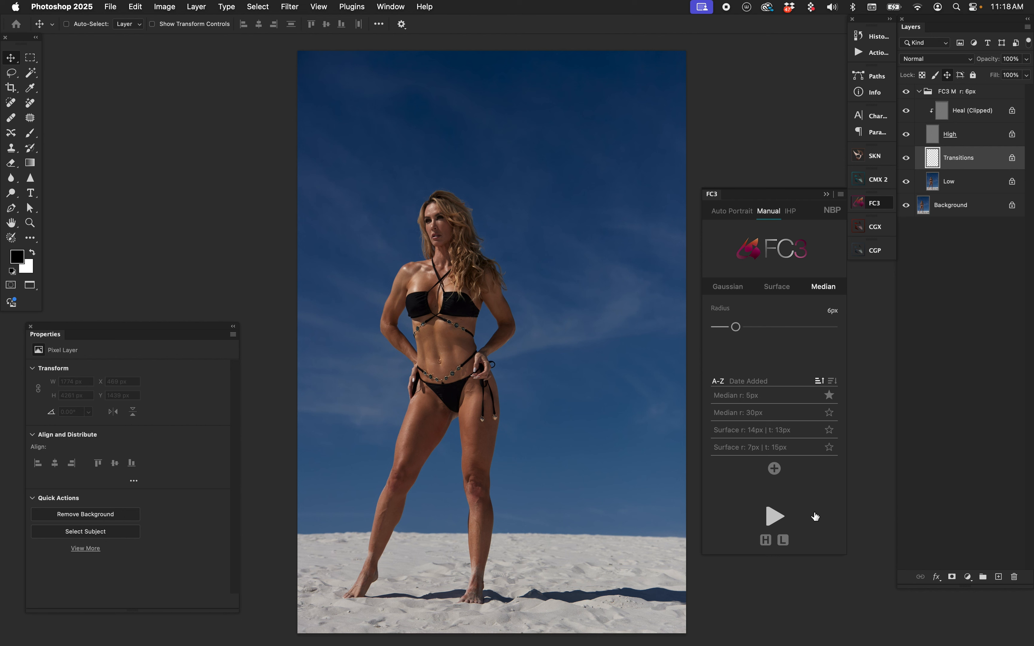
Load SKN's automatic skin selection from Background with the FC3 group hidden, apply it as the group's mask and inspect it.
{"action": "left_click", "coordinate": [872, 156]}
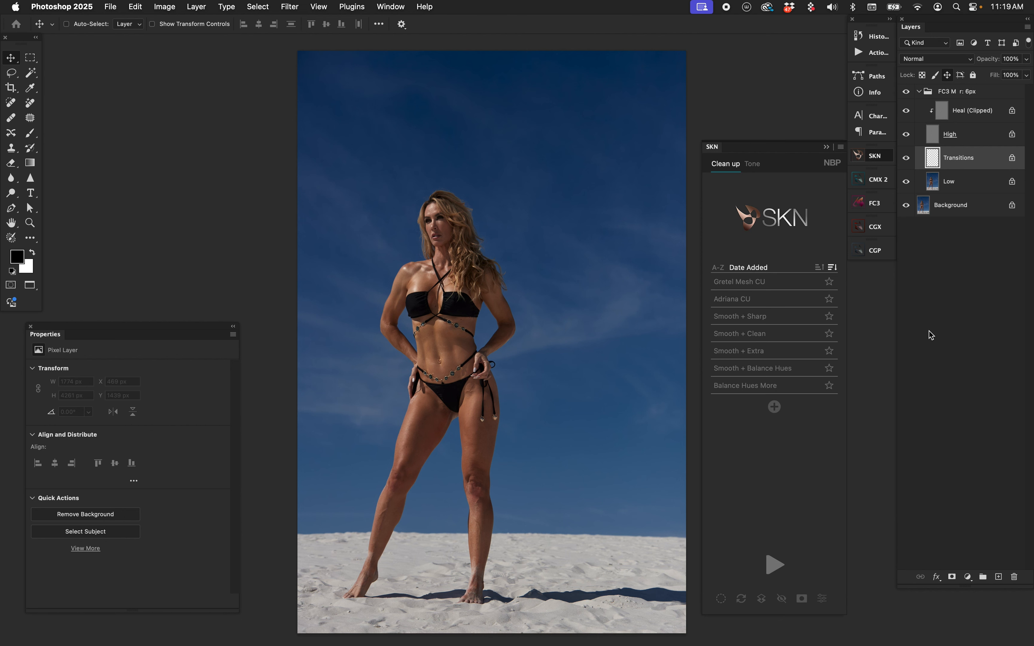
{"action": "left_click", "coordinate": [907, 93]}
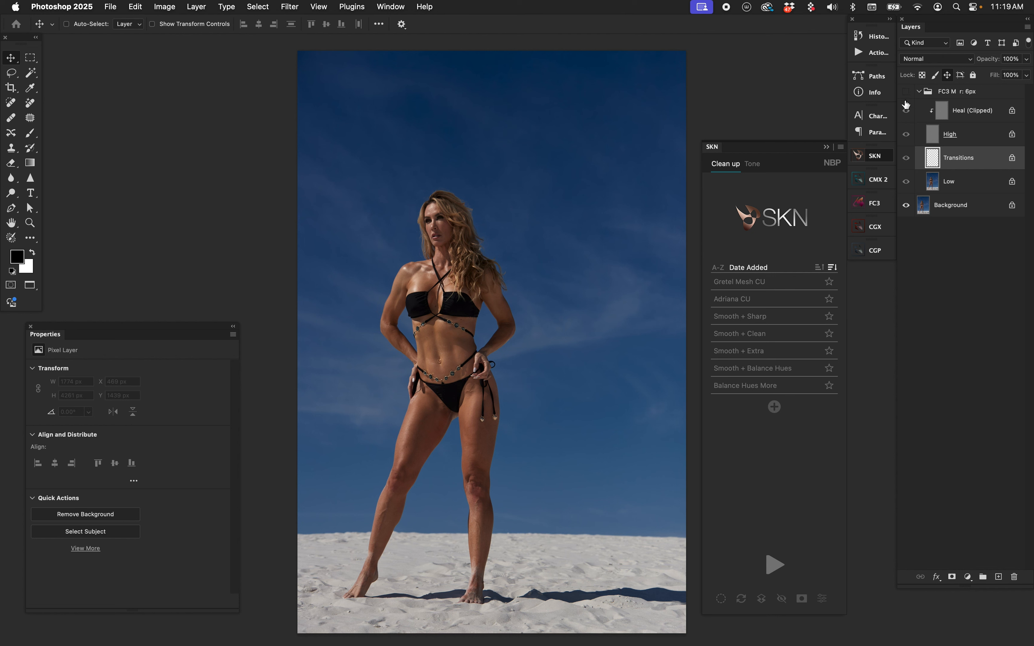
{"action": "left_click", "coordinate": [953, 208]}
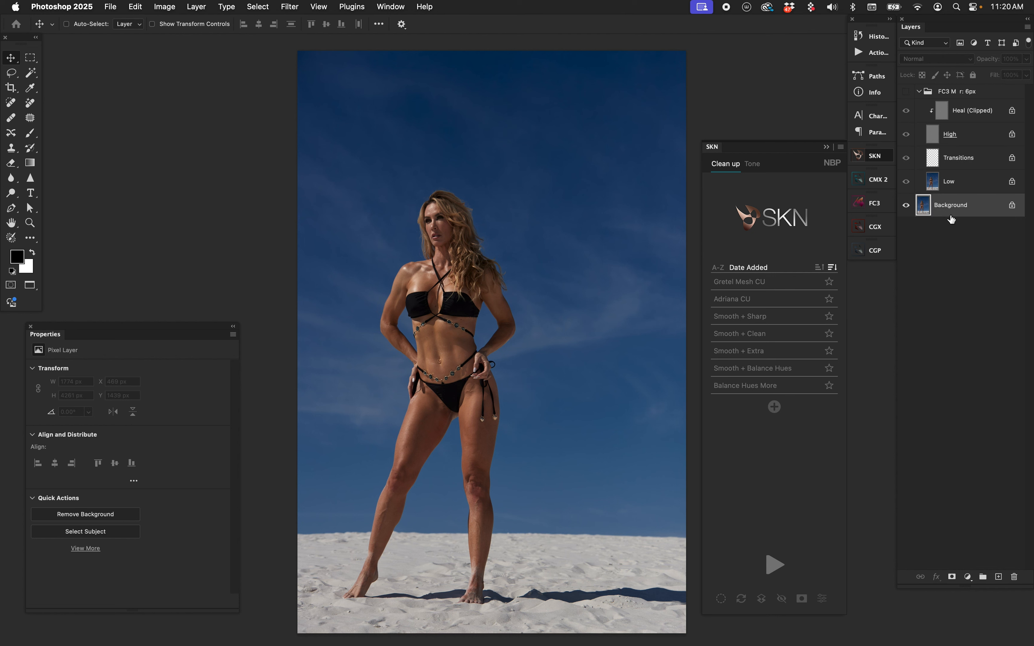
{"action": "left_click", "coordinate": [722, 600]}
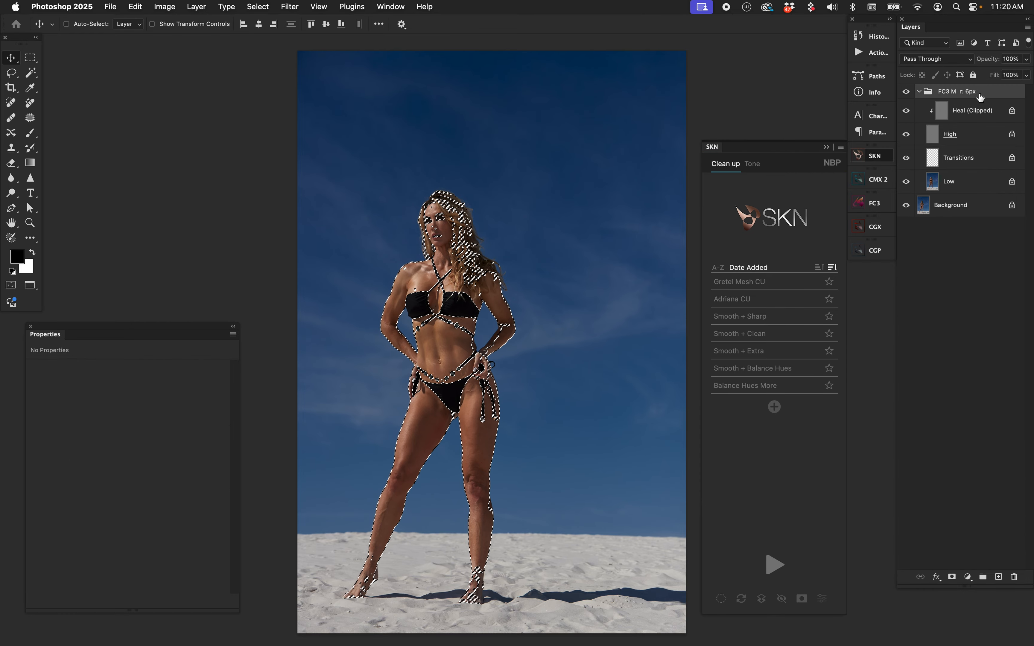
{"action": "left_click", "coordinate": [953, 577]}
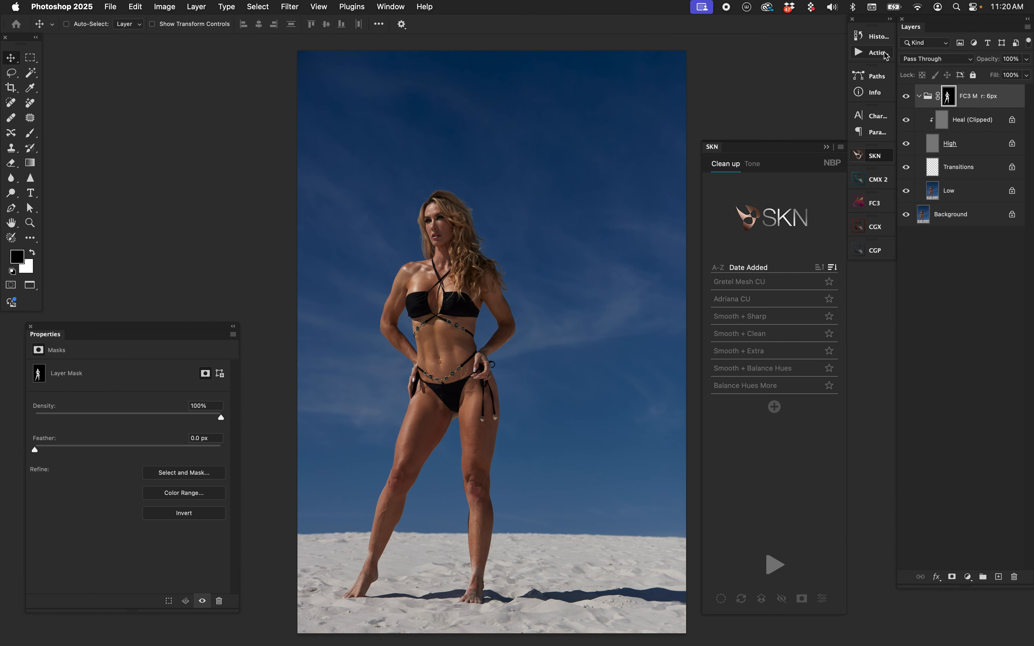
{"action": "left_click", "coordinate": [949, 99], "text": "alt"}
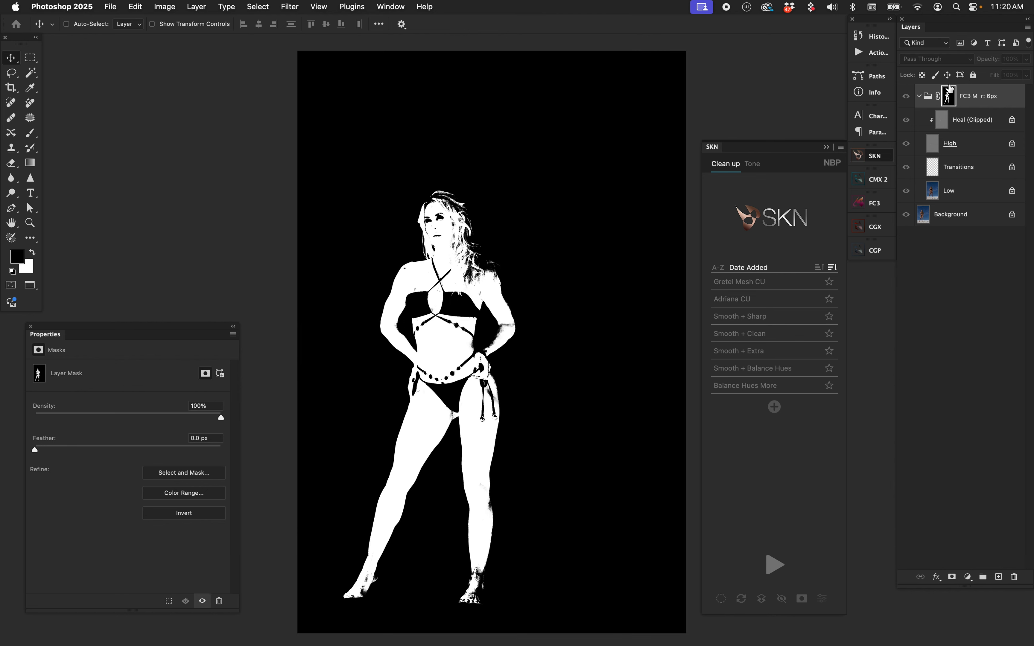
{"action": "left_click", "coordinate": [950, 99], "text": "alt"}
Set up the Brush tool on the Transitions layer with 4% flow and a size of about 253 px.
{"action": "key", "text": "z"}
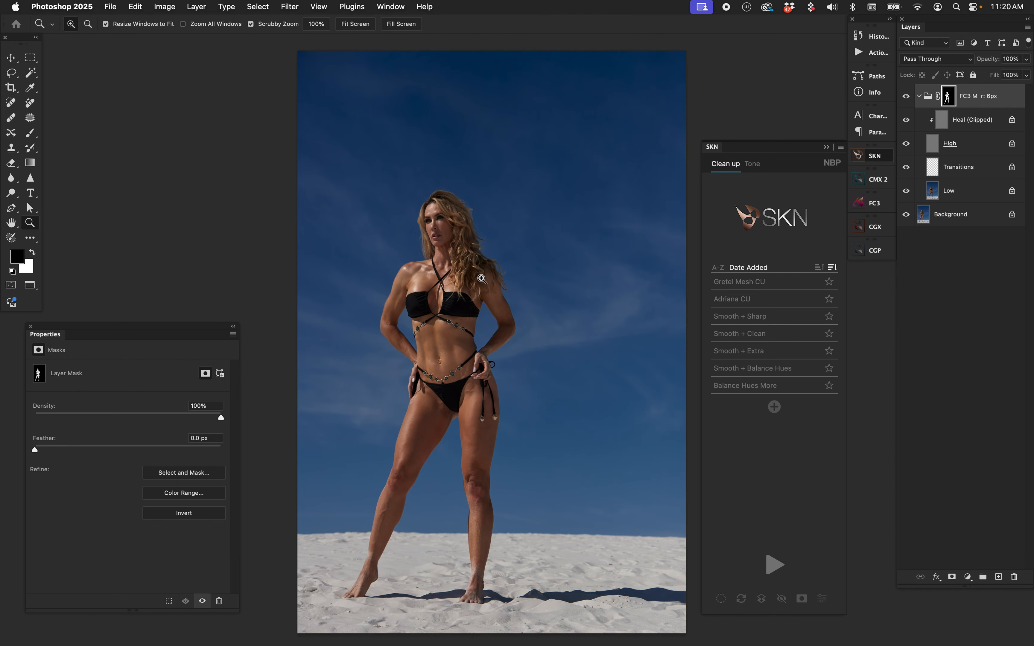
{"action": "left_click", "coordinate": [440, 283]}
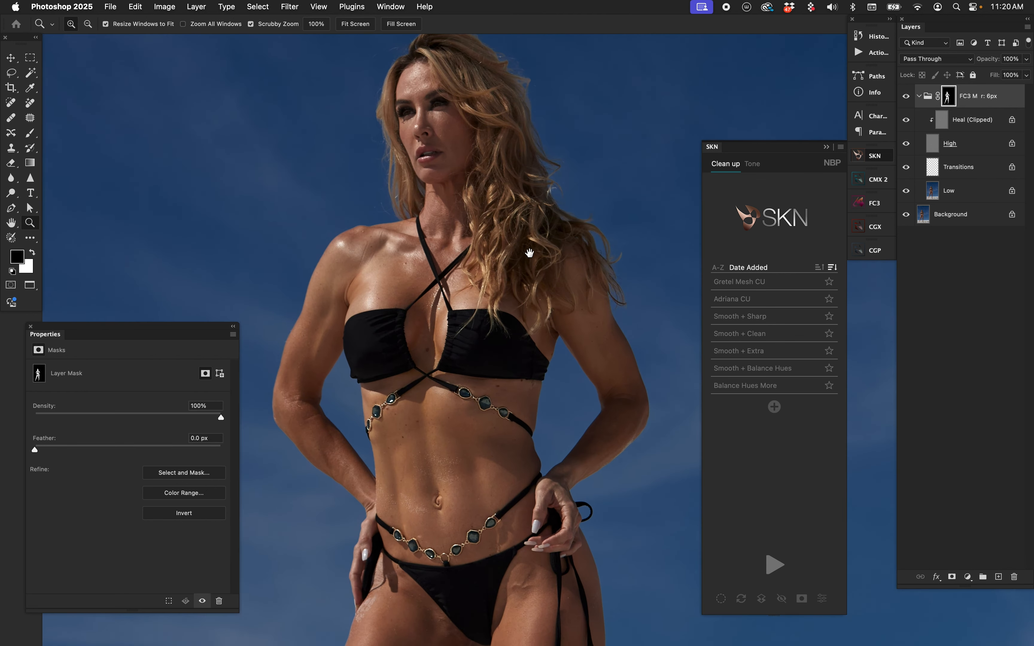
{"action": "scroll", "coordinate": [530, 254], "scroll_direction": "left", "scroll_amount": 5}
{"action": "left_click", "coordinate": [978, 170]}
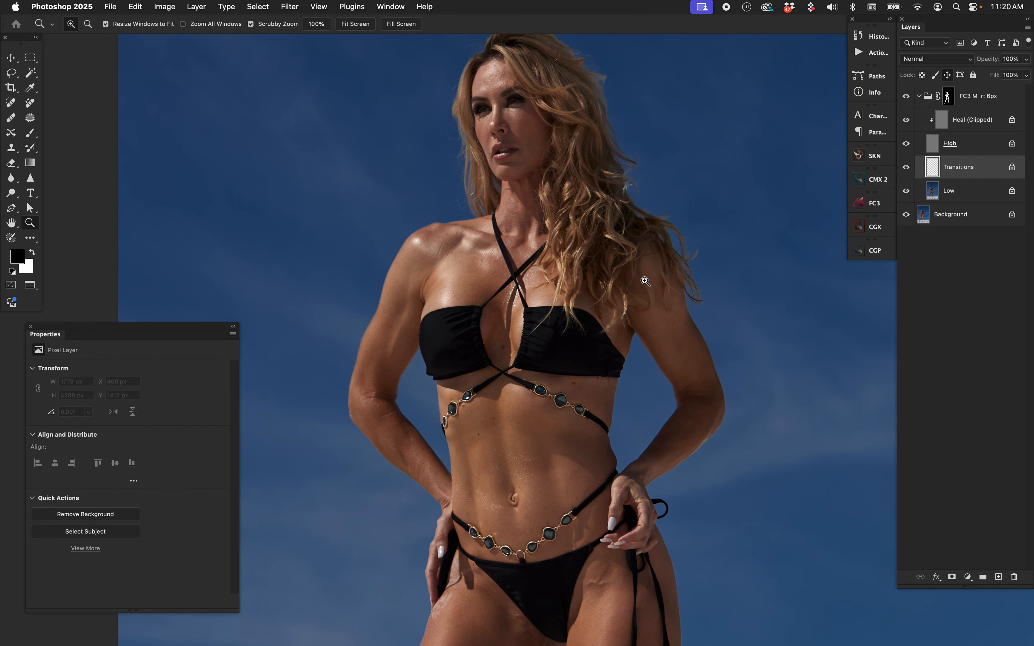
{"action": "key", "text": "b"}
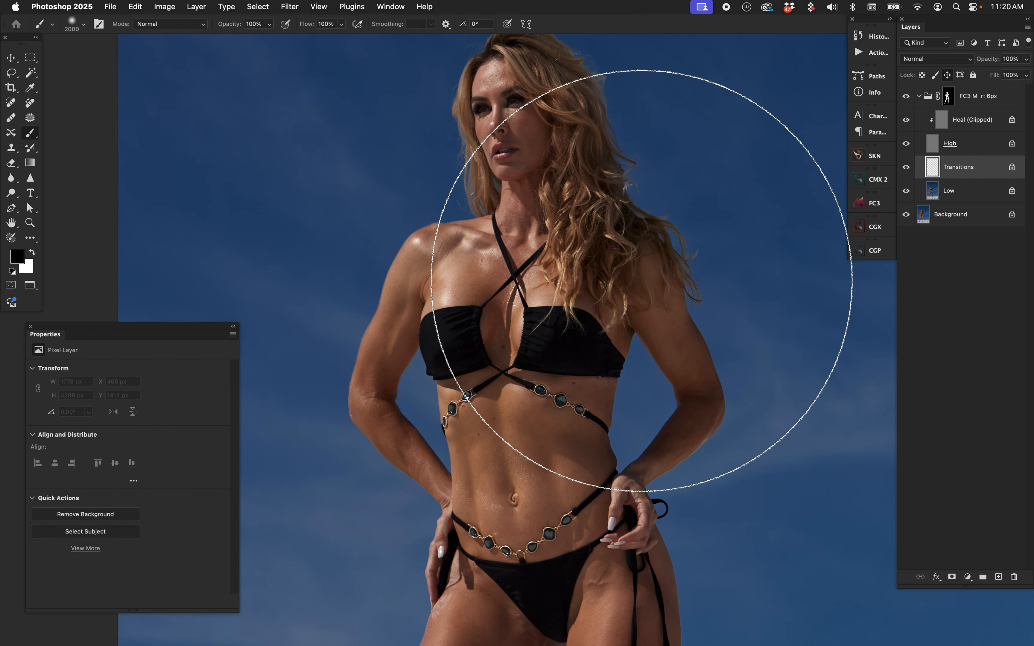
{"action": "key", "text": "shift+0"}
{"action": "key", "text": "shift+4"}
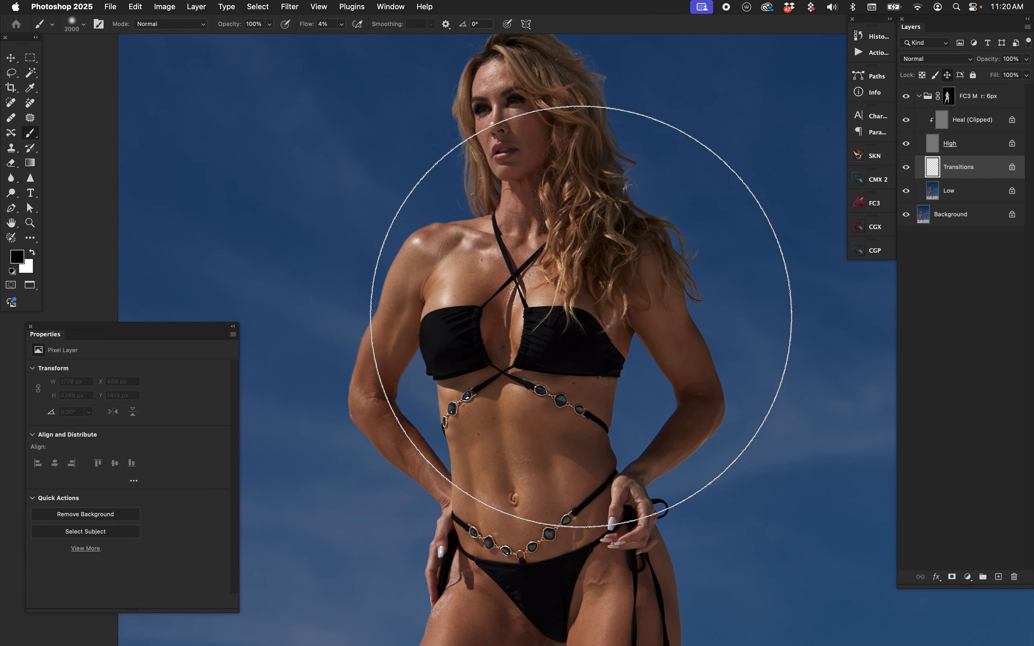
{"action": "left_click_drag", "start_coordinate": [669, 299], "coordinate": [329, 342]}
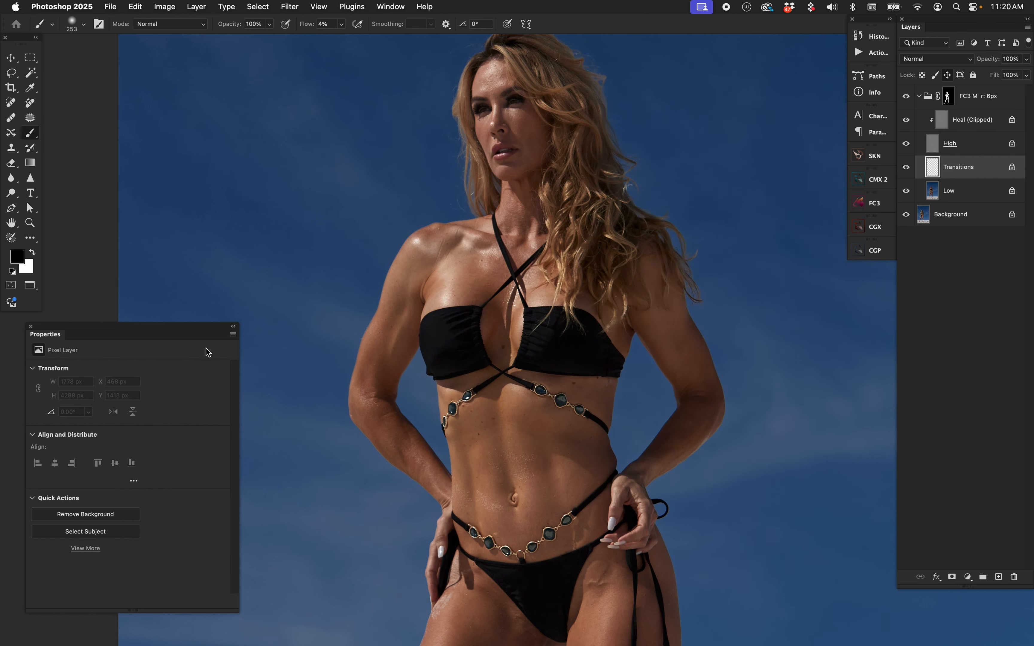
{"action": "left_click_drag", "start_coordinate": [546, 314], "coordinate": [463, 253]}
Paint sampled skin tones along the upper arm and shoulder on the Transitions layer, reducing the brush to 125 px.
{"action": "left_click", "coordinate": [379, 346], "text": "alt"}
{"action": "key", "text": "bracketleft"}
{"action": "left_click", "coordinate": [383, 377], "text": "alt"}
{"action": "left_click", "coordinate": [413, 243], "text": "alt"}
{"action": "left_click", "coordinate": [415, 288], "text": "alt"}
{"action": "key", "text": "bracketleft"}
{"action": "left_click", "coordinate": [405, 341], "text": "alt"}
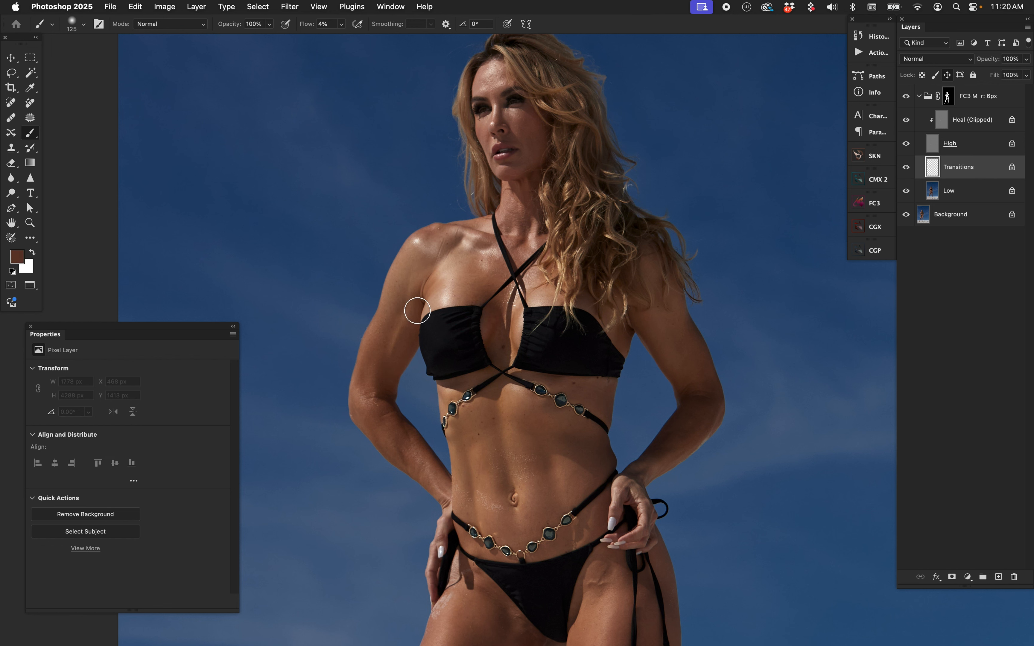
{"action": "left_click", "coordinate": [402, 327], "text": "alt"}
{"action": "left_click_drag", "start_coordinate": [383, 345], "coordinate": [399, 288]}
Even out the shoulder, chest, upper ribs and elbow on the Transitions layer with sampled skin tones, enlarging the brush to 150 px.
{"action": "left_click", "coordinate": [434, 238], "text": "alt"}
{"action": "left_click", "coordinate": [470, 269], "text": "alt"}
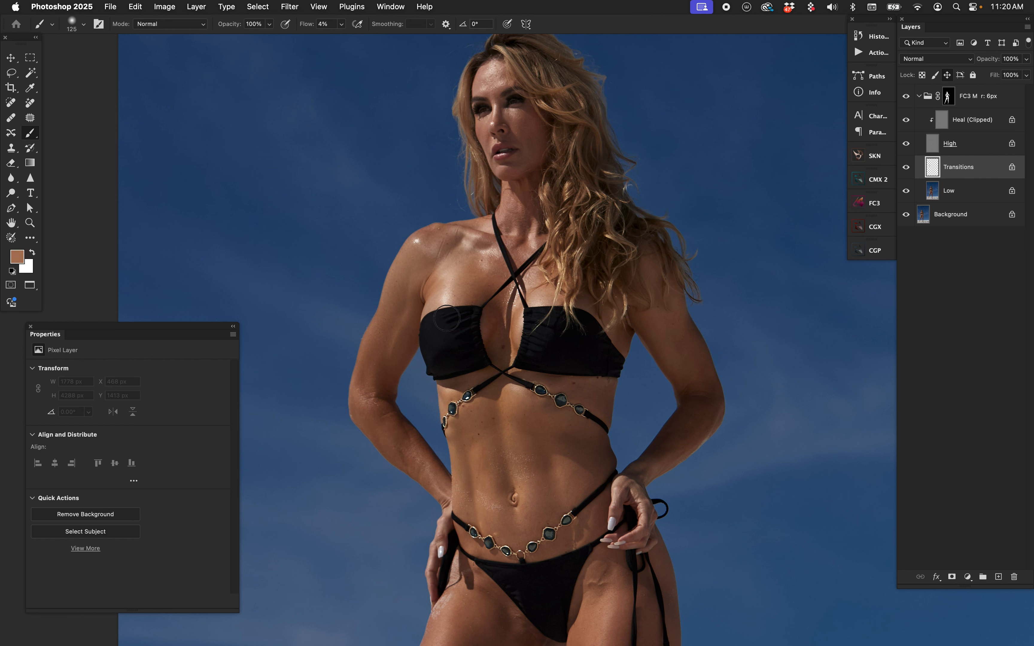
{"action": "left_click", "coordinate": [475, 283], "text": "alt"}
{"action": "left_click", "coordinate": [432, 310], "text": "alt"}
{"action": "left_click", "coordinate": [447, 302], "text": "alt"}
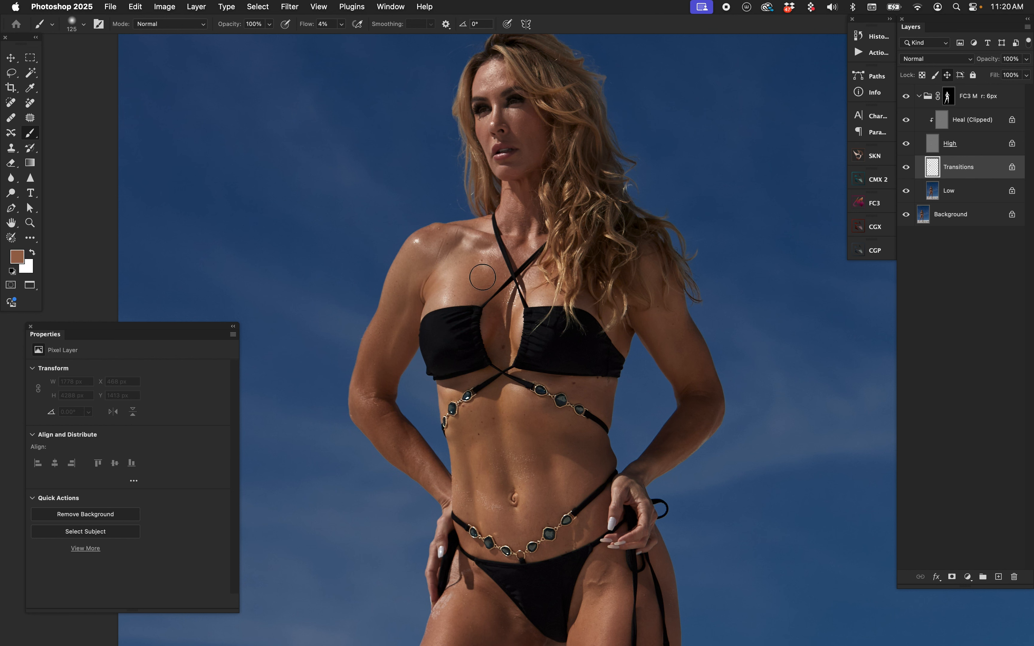
{"action": "left_click", "coordinate": [491, 267], "text": "alt"}
{"action": "left_click", "coordinate": [539, 295], "text": "alt"}
{"action": "key", "text": "bracketright"}
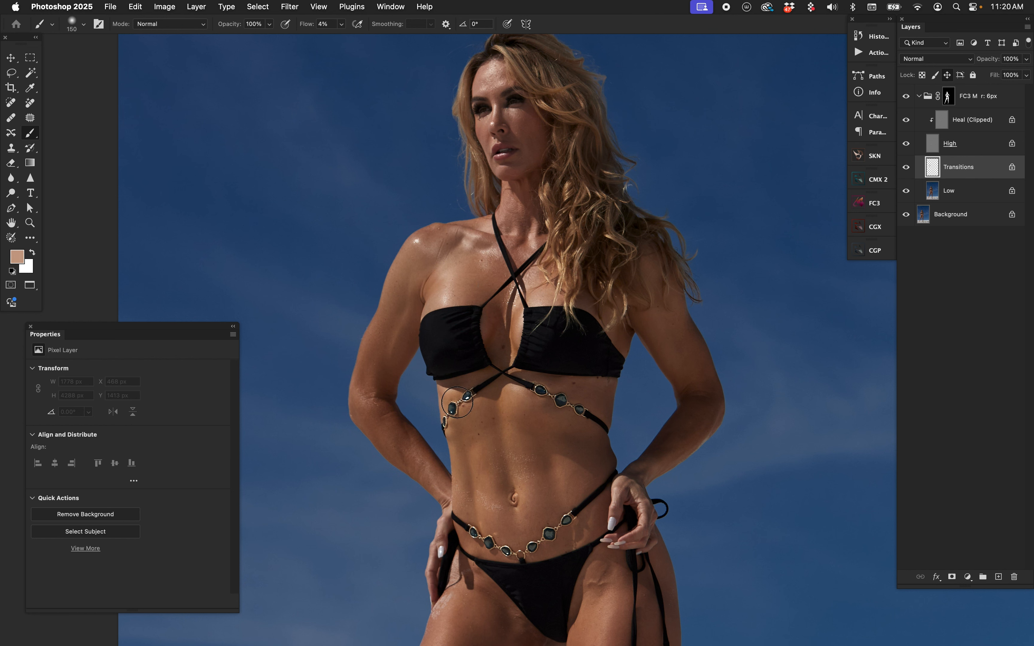
{"action": "left_click", "coordinate": [454, 382], "text": "alt"}
{"action": "left_click", "coordinate": [382, 396], "text": "alt"}
Inspect the FC3 group's mask on its own, then toggle the Heal (Clipped) layer to check its effect.
{"action": "left_click", "coordinate": [949, 97], "text": "alt"}
{"action": "left_click", "coordinate": [949, 97], "text": "alt"}
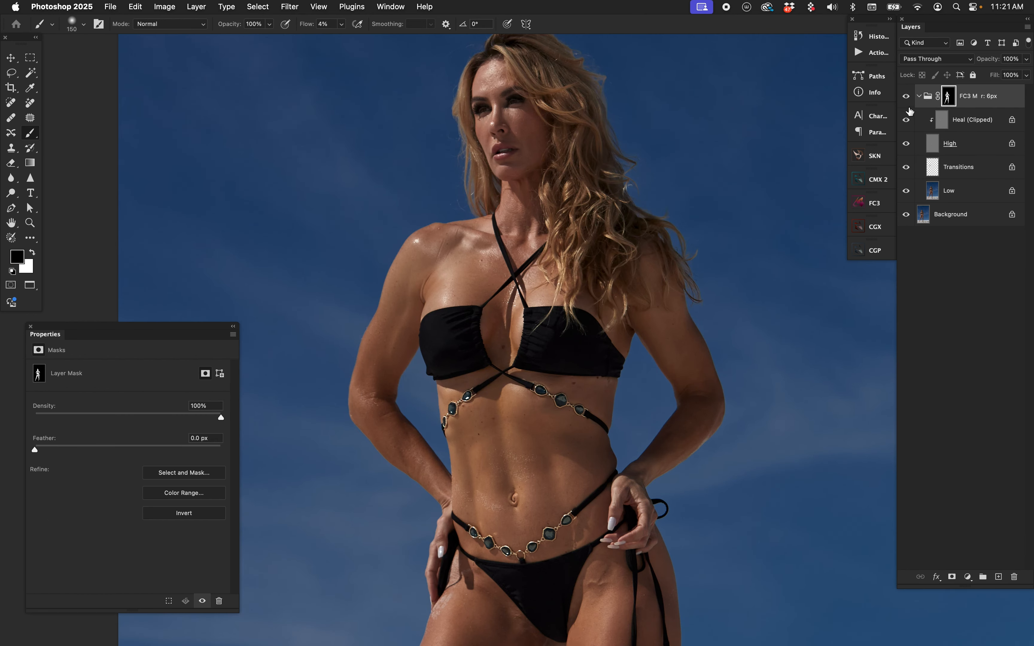
{"action": "left_click", "coordinate": [906, 120]}
{"action": "left_click", "coordinate": [906, 119]}
{"action": "left_click", "coordinate": [907, 120]}
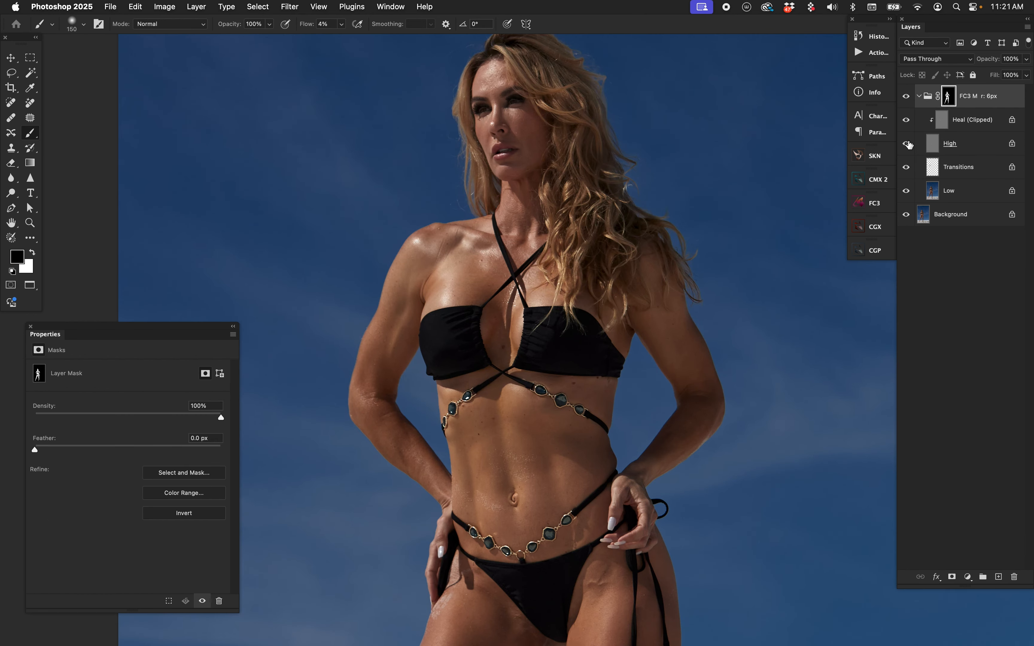
{"action": "key", "text": "z"}
{"action": "left_click_drag", "start_coordinate": [426, 260], "coordinate": [889, 142]}
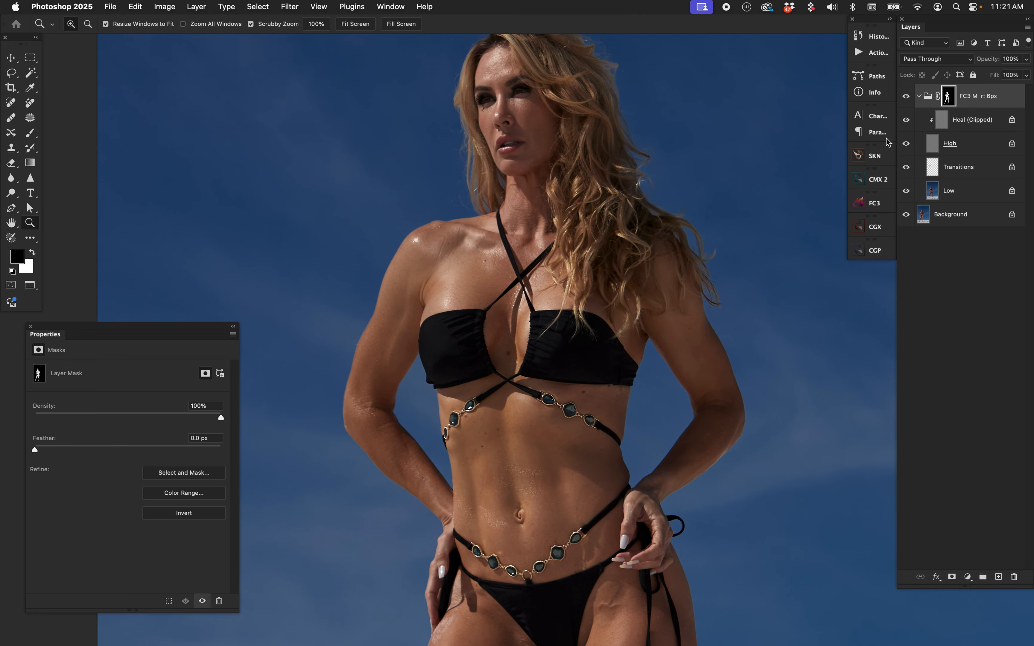
Compare the zoomed-in torso and arms with the FC3 group hidden and shown.
{"action": "left_click", "coordinate": [906, 96]}
{"action": "left_click", "coordinate": [906, 97]}
{"action": "left_click", "coordinate": [946, 195]}
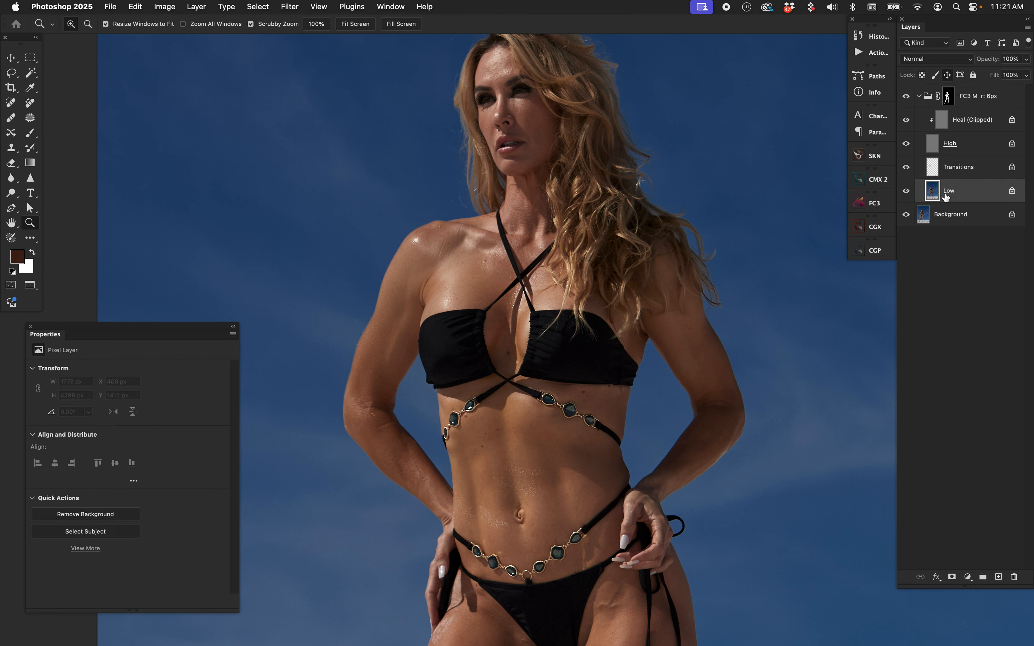
{"action": "left_click", "coordinate": [906, 97]}
{"action": "left_click", "coordinate": [906, 96]}
{"action": "left_click", "coordinate": [968, 106]}
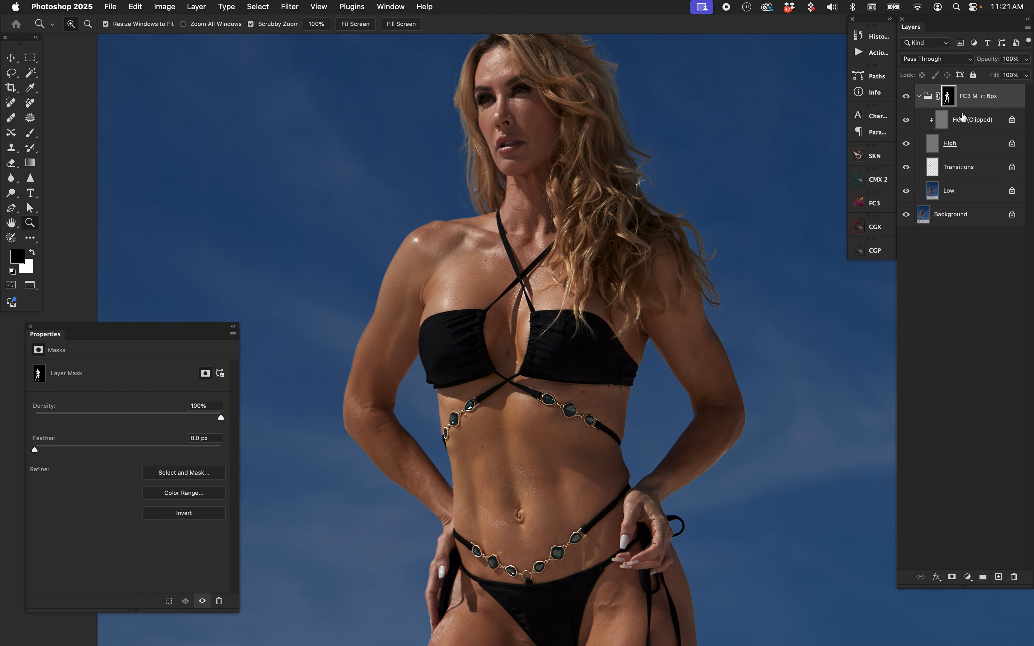
Disable and re-enable the FC3 group's mask to examine paint spill around the shoulder and bikini top.
{"action": "left_click", "coordinate": [945, 105], "text": "shift"}
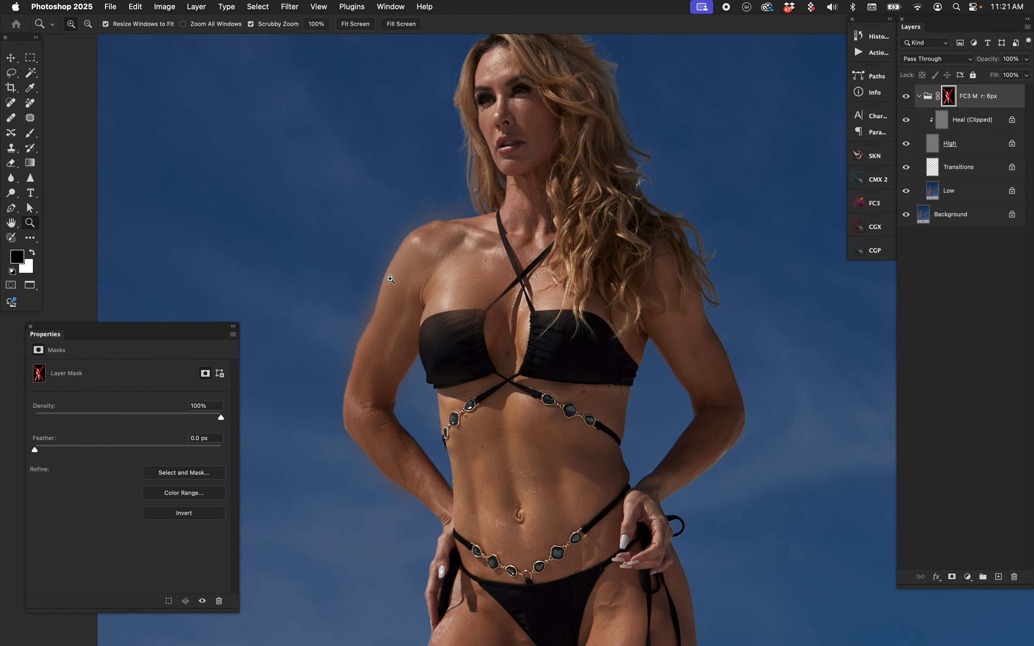
{"action": "left_click", "coordinate": [423, 261]}
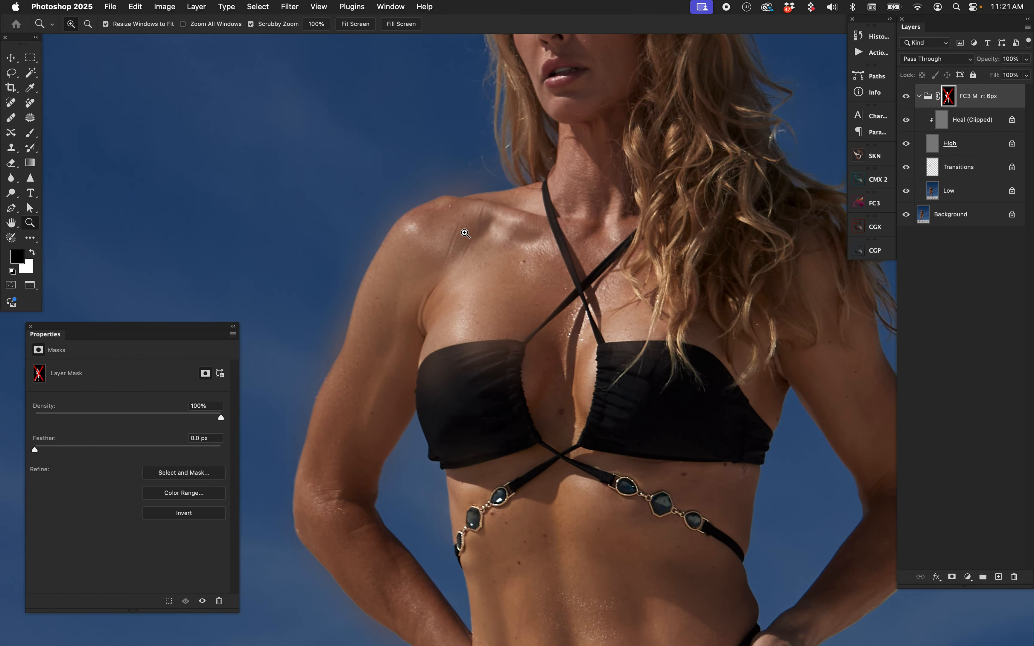
{"action": "left_click", "coordinate": [948, 98], "text": "shift"}
{"action": "left_click", "coordinate": [948, 99], "text": "shift"}
{"action": "left_click", "coordinate": [948, 101], "text": "shift"}
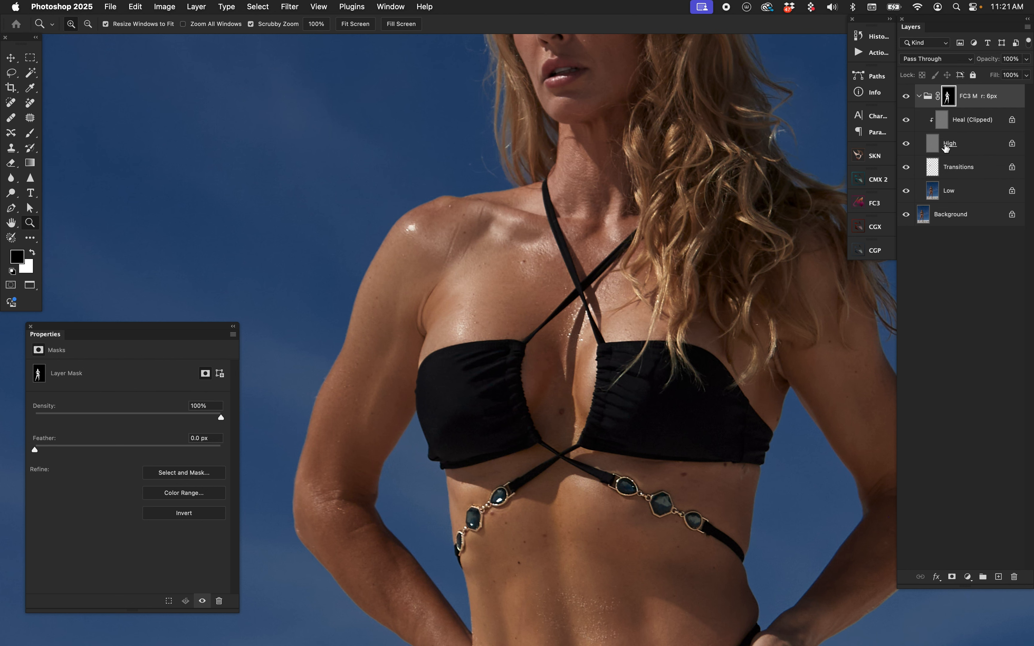
Compare the full image before and after the retouch by toggling the FC3 group's visibility.
{"action": "key", "text": "super+0"}
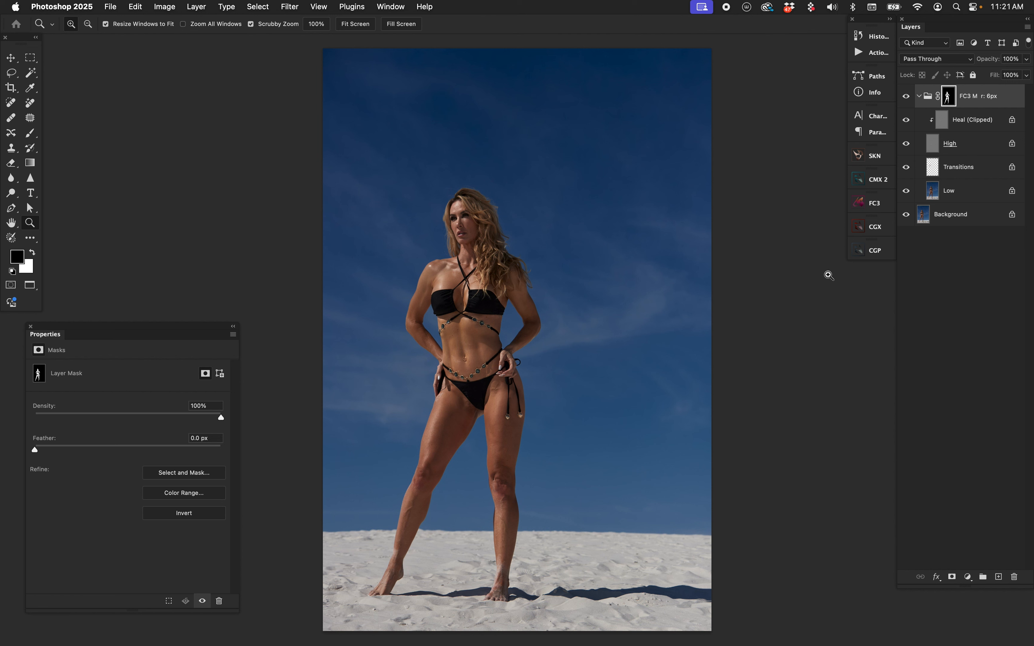
{"action": "left_click", "coordinate": [907, 96]}
{"action": "left_click", "coordinate": [907, 96]}
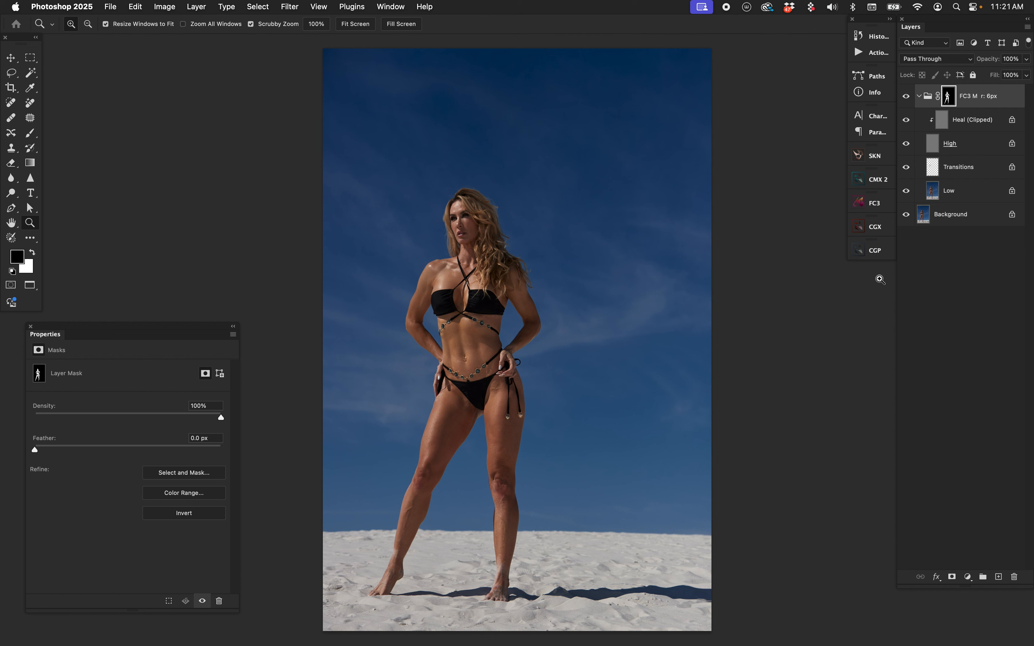
Delete the FC3 group with its mask and rerun FC3's Median separation on Background at a 6 px radius.
{"action": "left_click", "coordinate": [866, 251]}
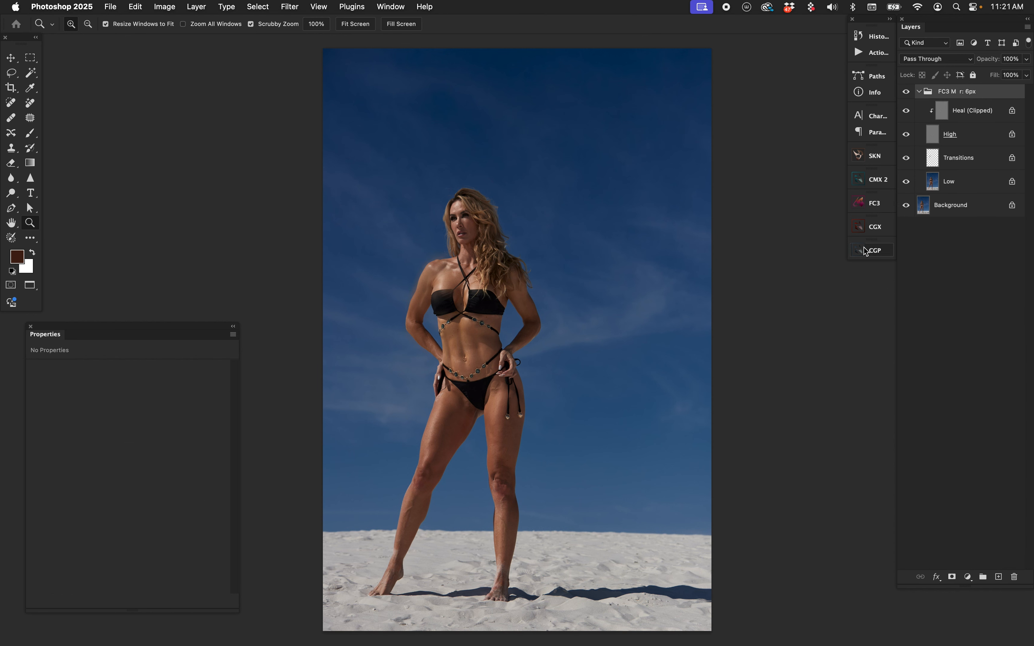
{"action": "left_click", "coordinate": [874, 204]}
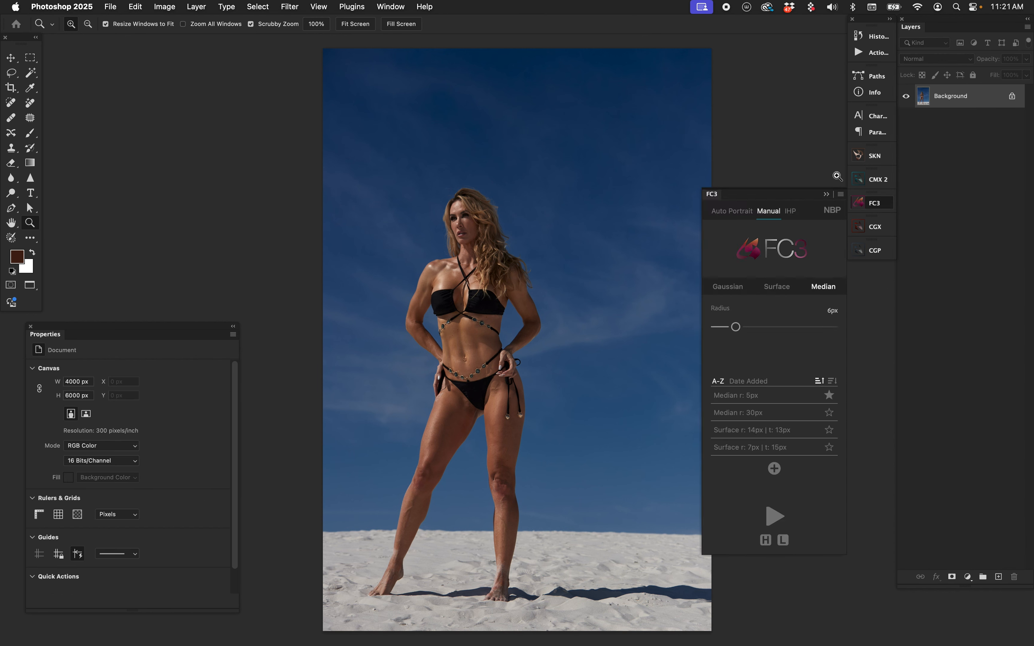
{"action": "right_click", "coordinate": [830, 296]}
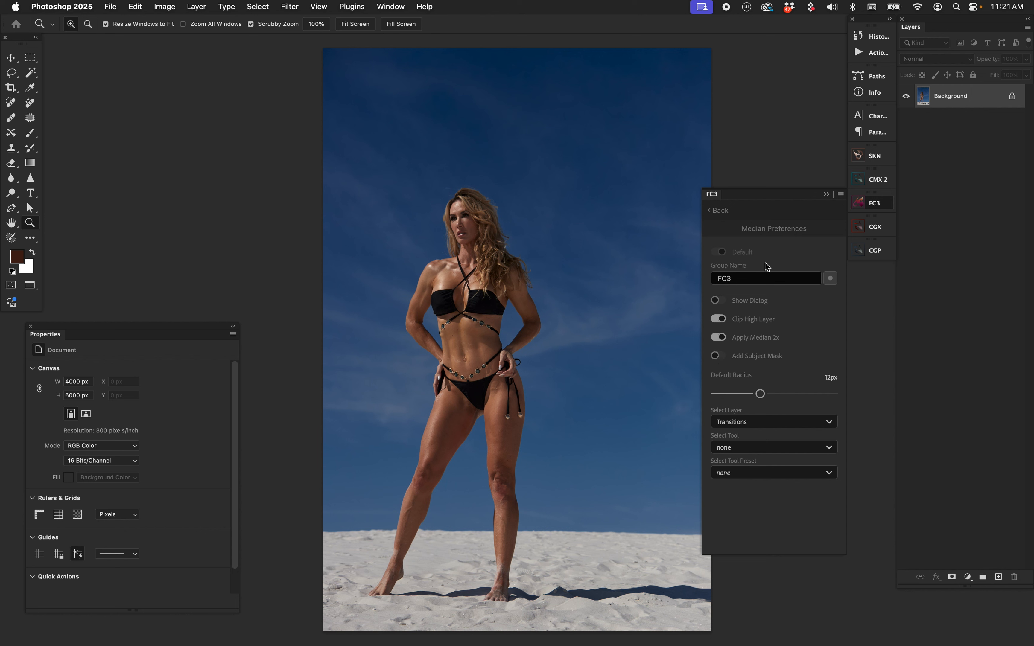
{"action": "left_click", "coordinate": [720, 212]}
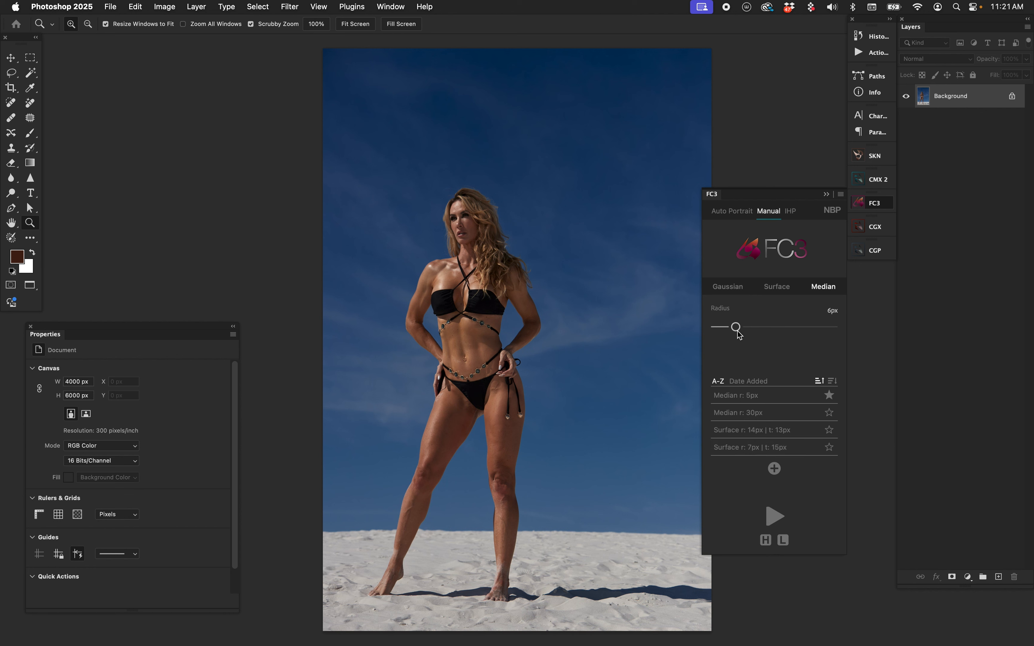
{"action": "left_click", "coordinate": [775, 523]}
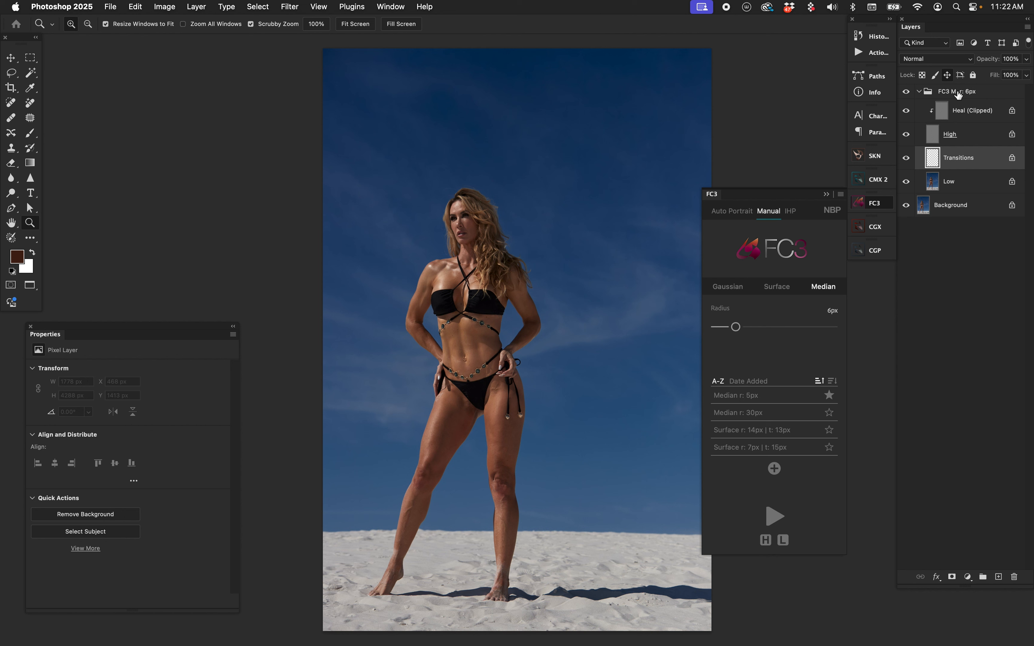
Hide the FC3 group and generate an SKN skin selection from the Background layer.
{"action": "left_click", "coordinate": [907, 92]}
{"action": "left_click", "coordinate": [957, 208]}
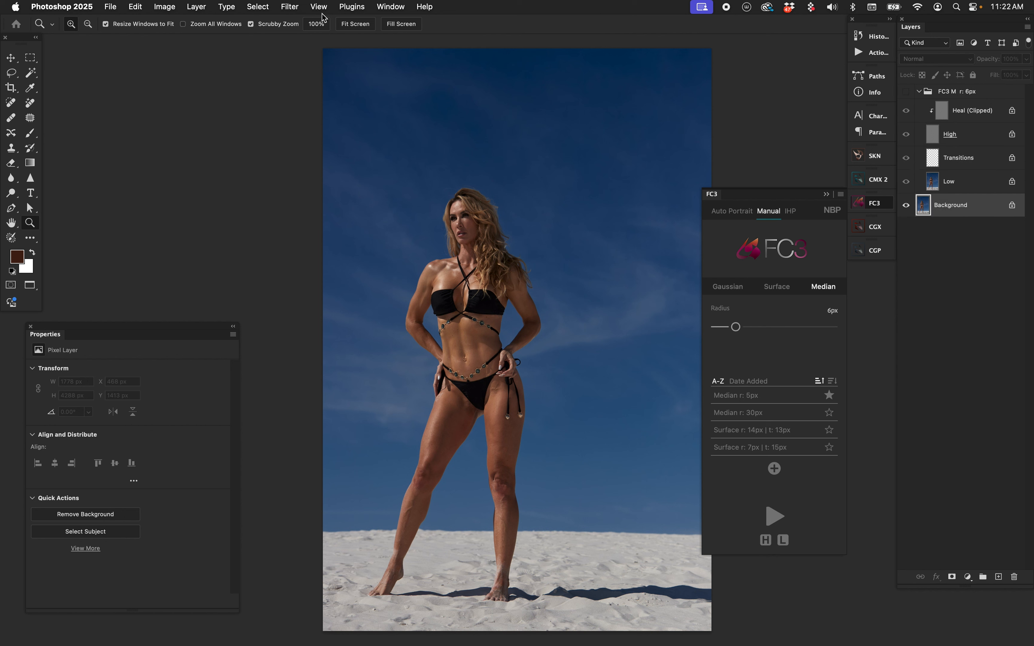
{"action": "left_click", "coordinate": [874, 157]}
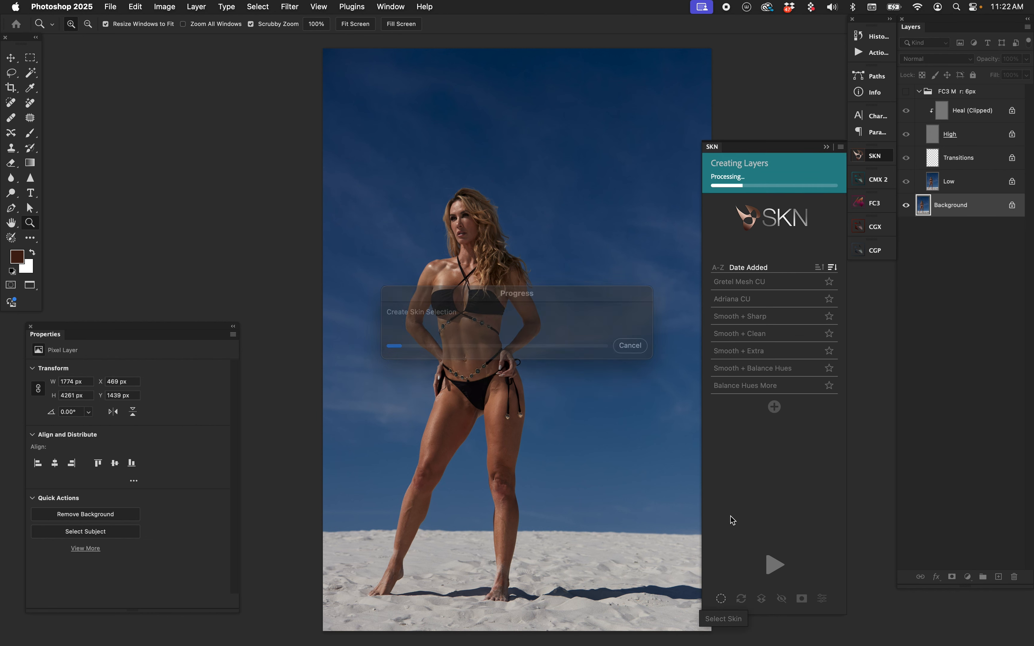
Show the FC3 group again, mask it with the skin selection, and make its Transitions layer active.
{"action": "left_click", "coordinate": [907, 95]}
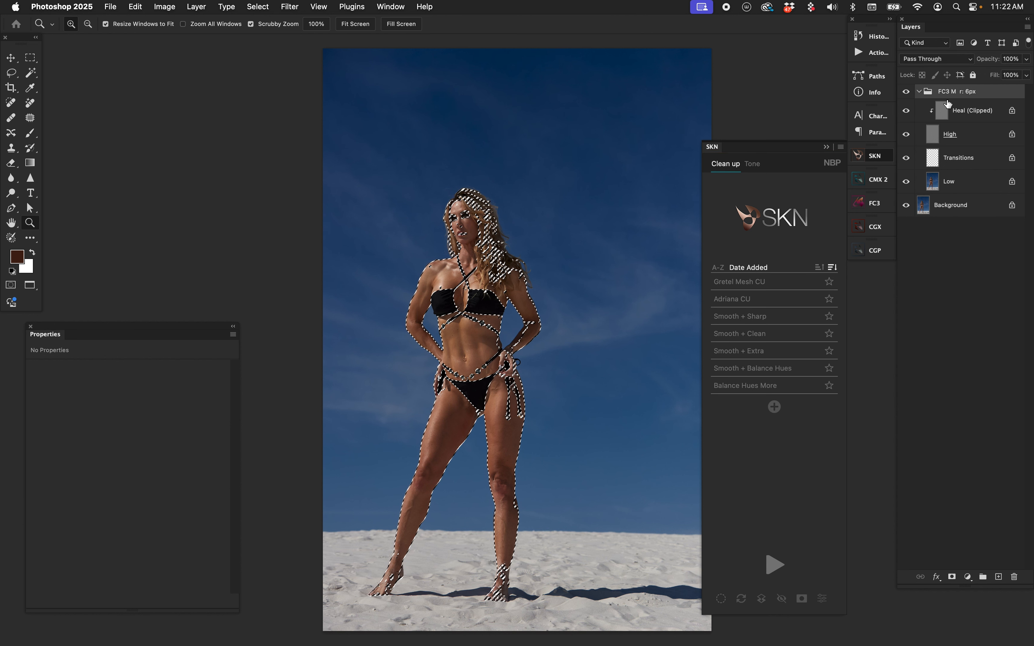
{"action": "left_click", "coordinate": [953, 577]}
{"action": "left_click", "coordinate": [988, 173]}
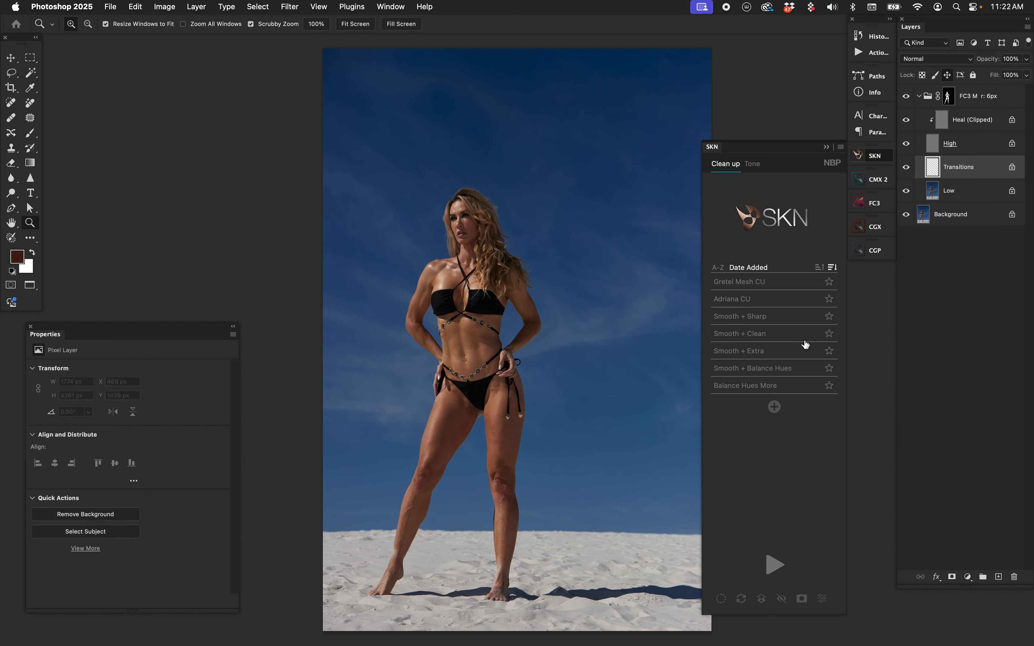
{"action": "left_click", "coordinate": [722, 149]}
{"action": "key", "text": "v"}
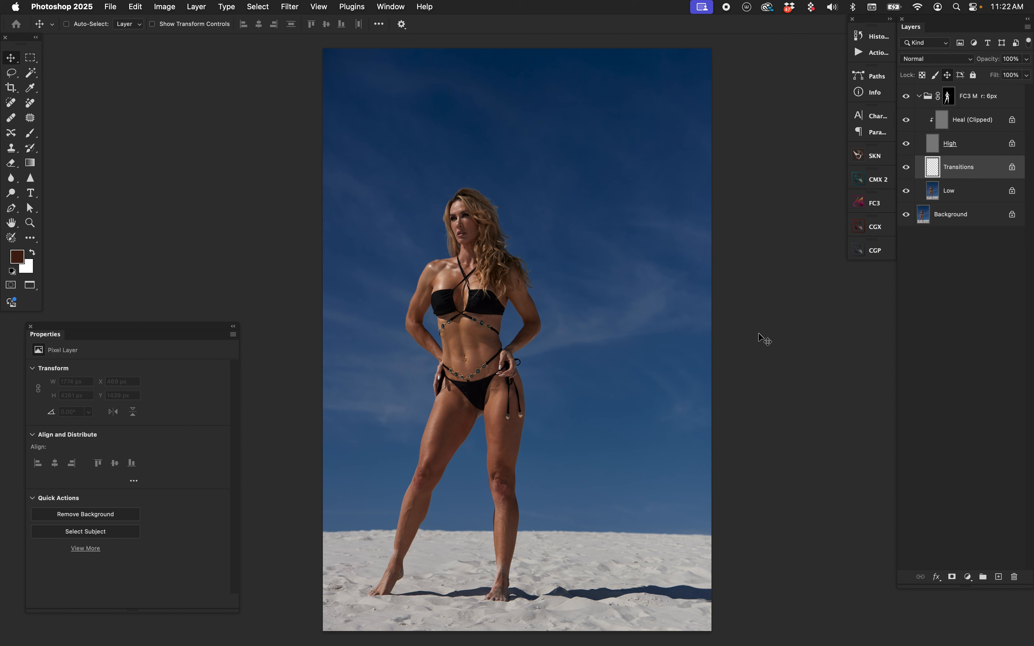
{"action": "left_click", "coordinate": [872, 155]}
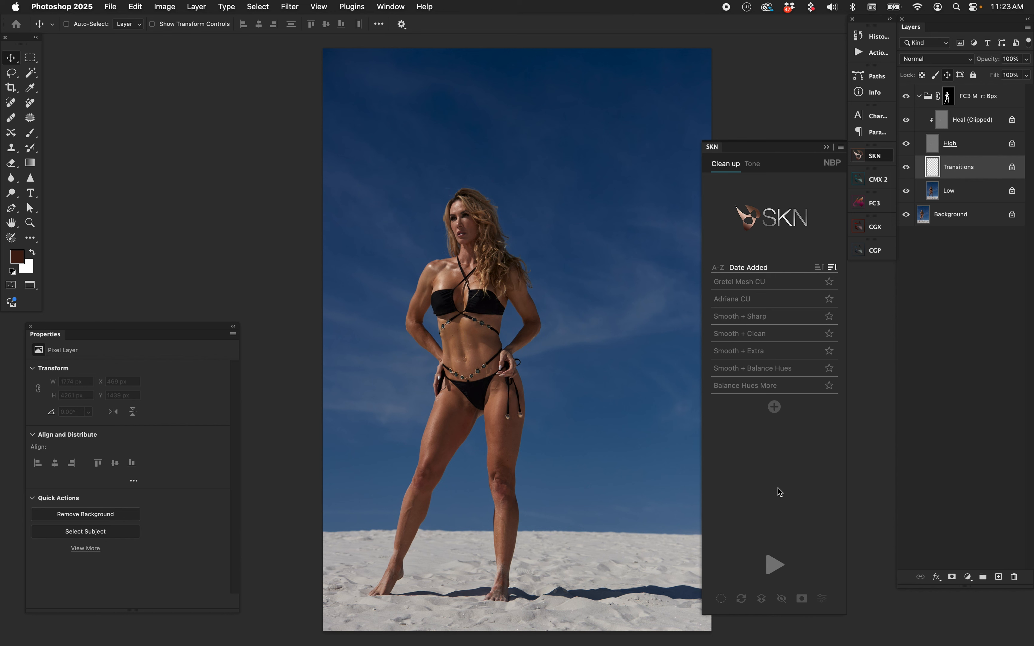
{"action": "left_click", "coordinate": [874, 203]}
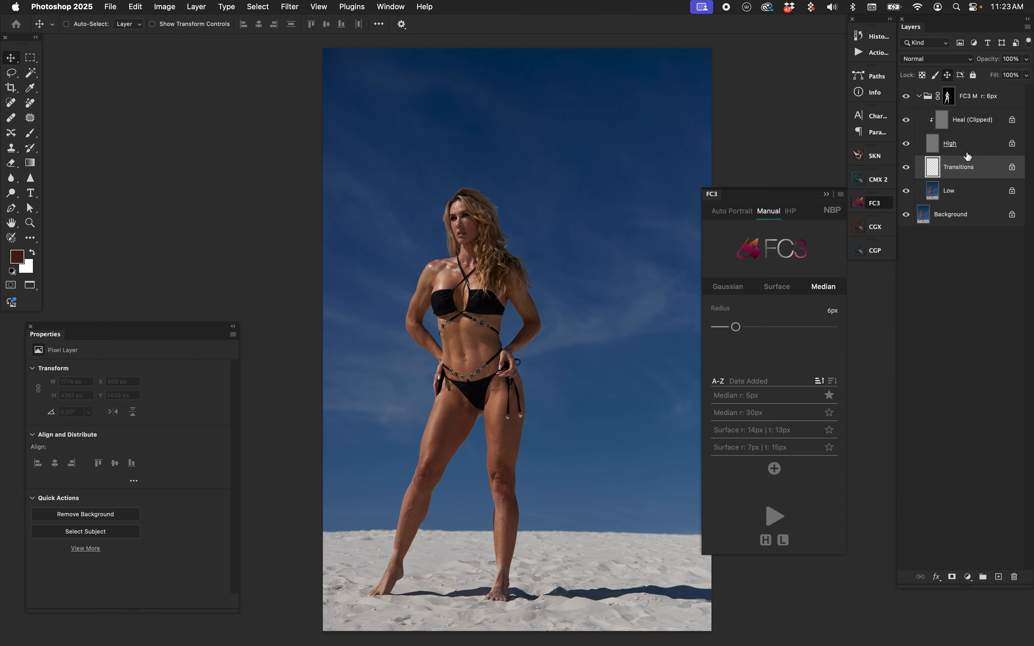
{"action": "left_click", "coordinate": [875, 156]}
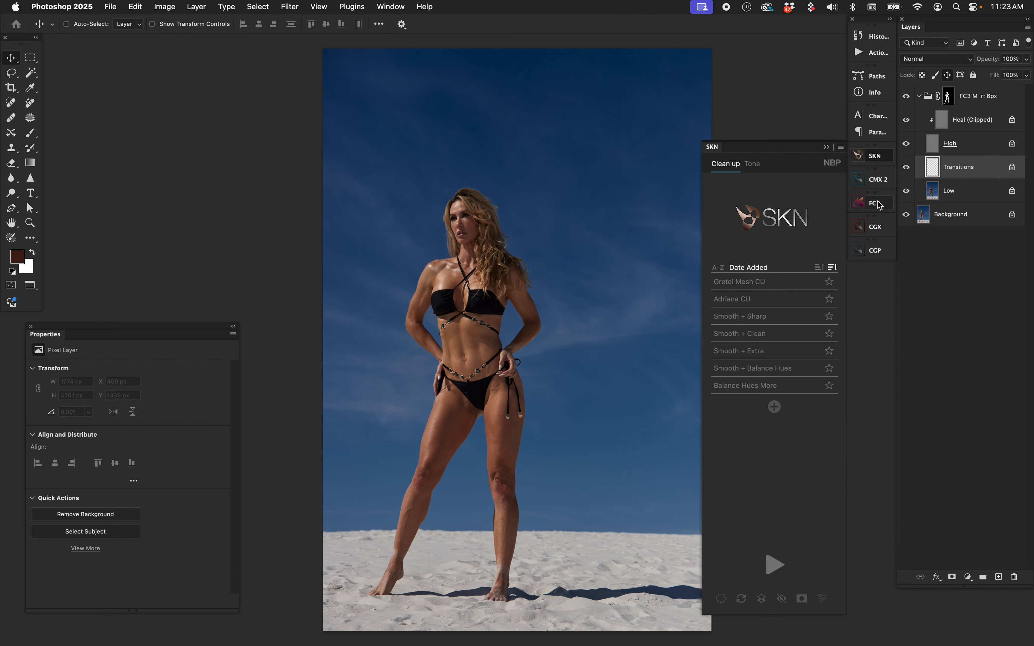
{"action": "left_click", "coordinate": [879, 200]}
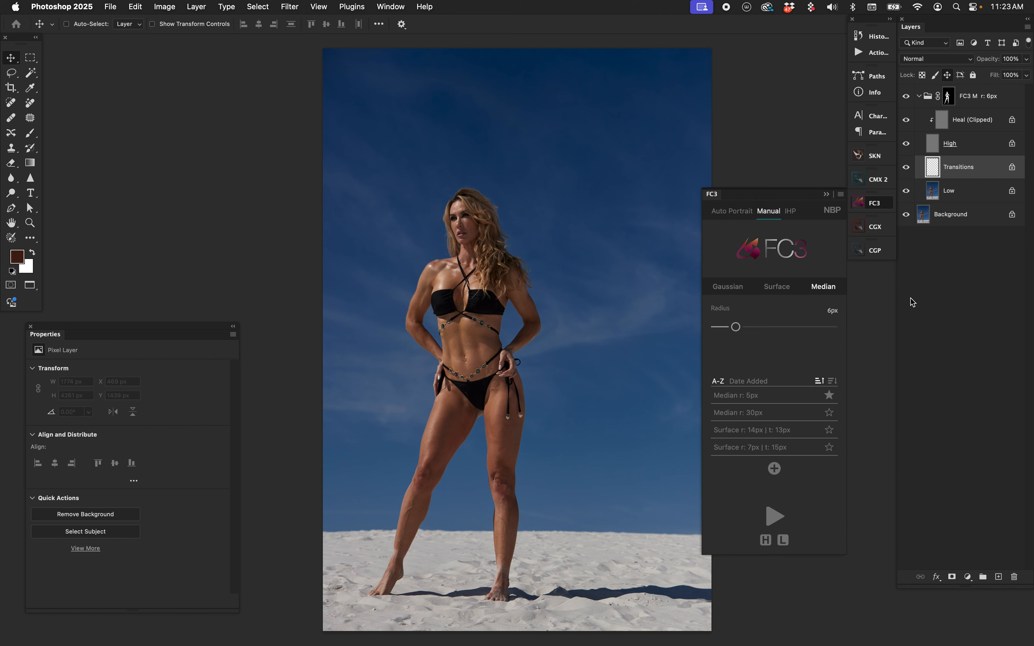